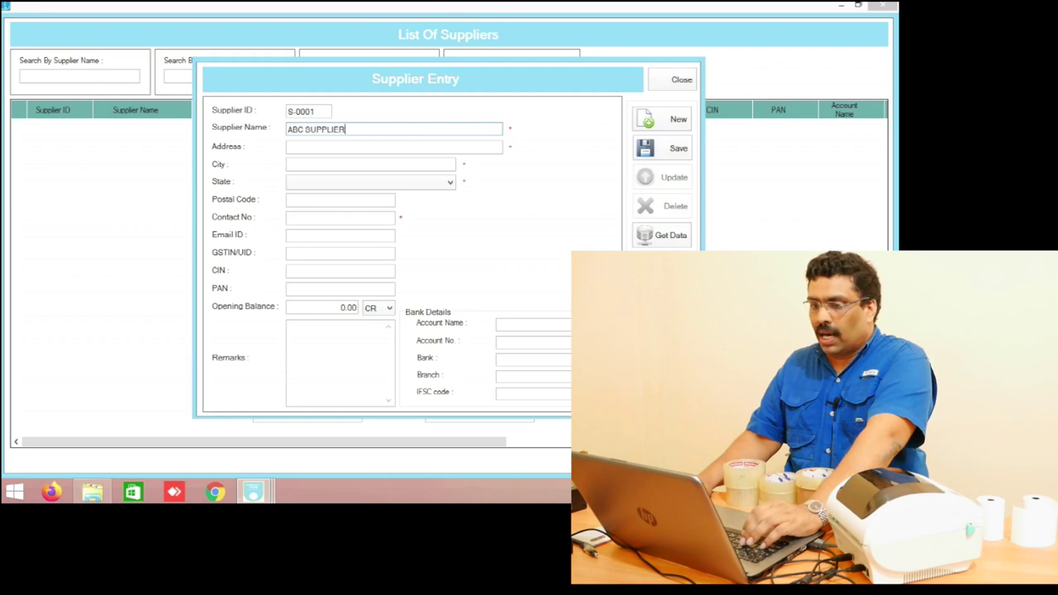
Enter the supplier's address and city, and set the state to Kerala [32]
click(411, 148)
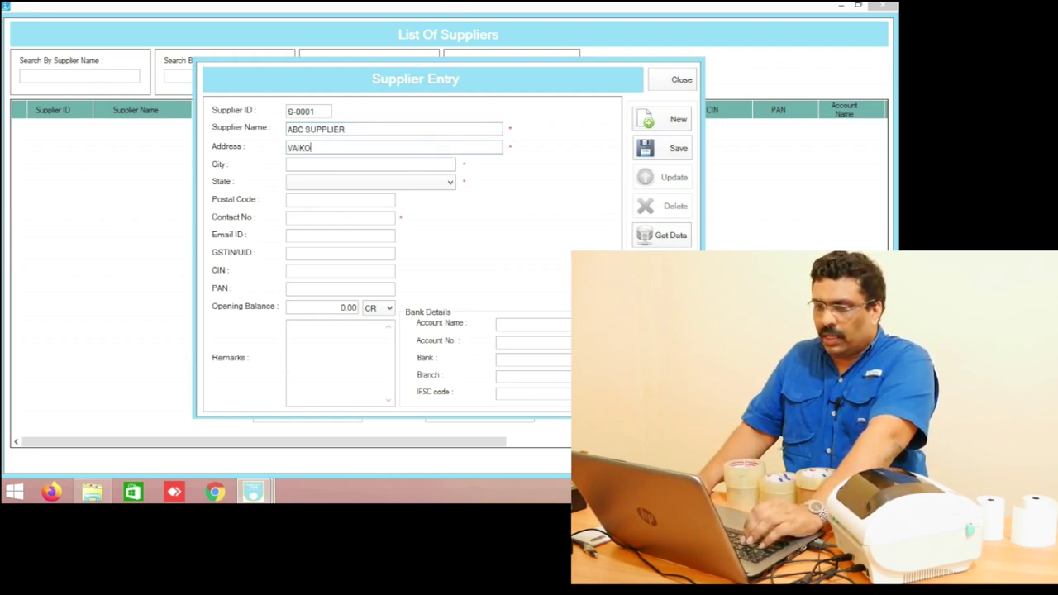
click(394, 162)
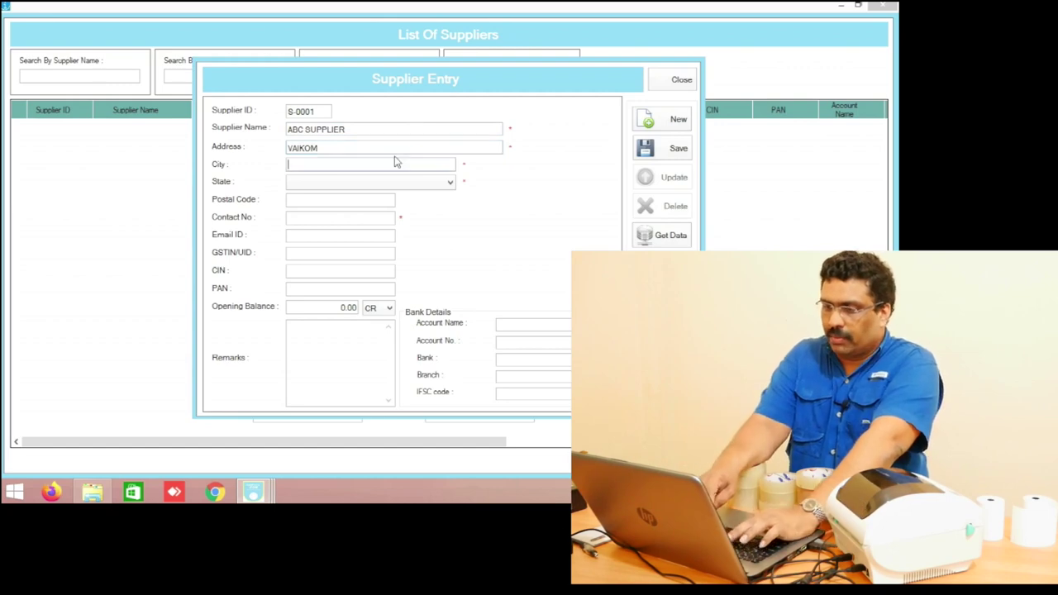
text(KOTTAYAM)
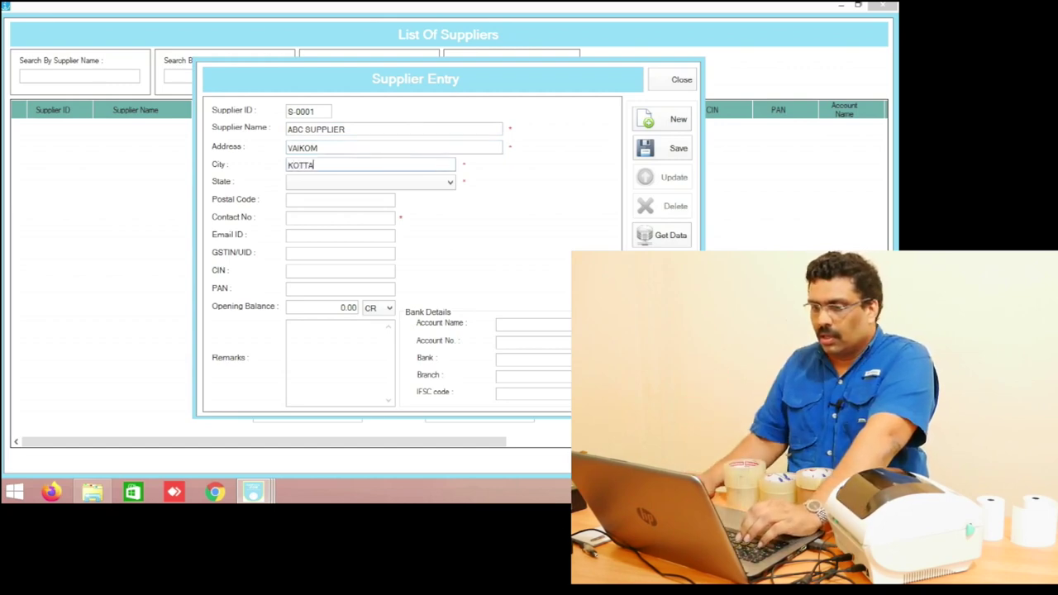
click(450, 184)
scroll(327, 368, down, 1)
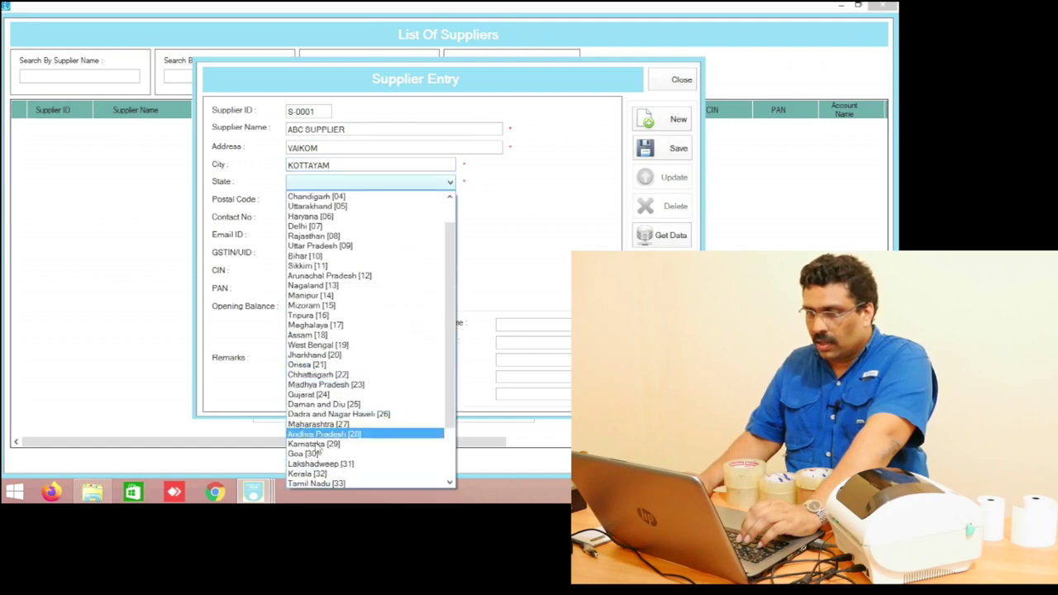
click(327, 474)
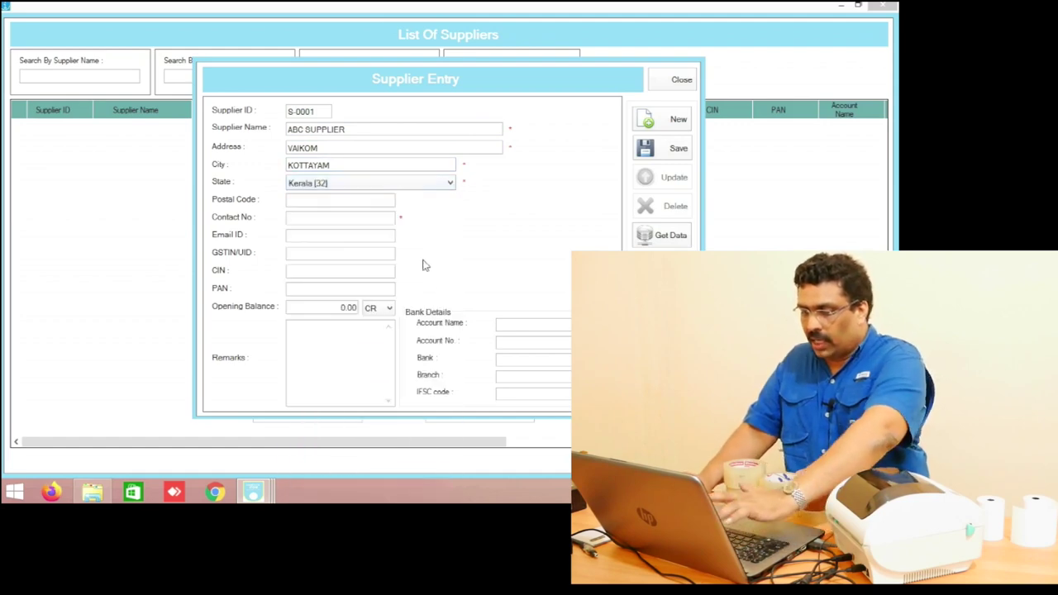
Enter the supplier's contact number and save the supplier record
click(375, 217)
text(888)
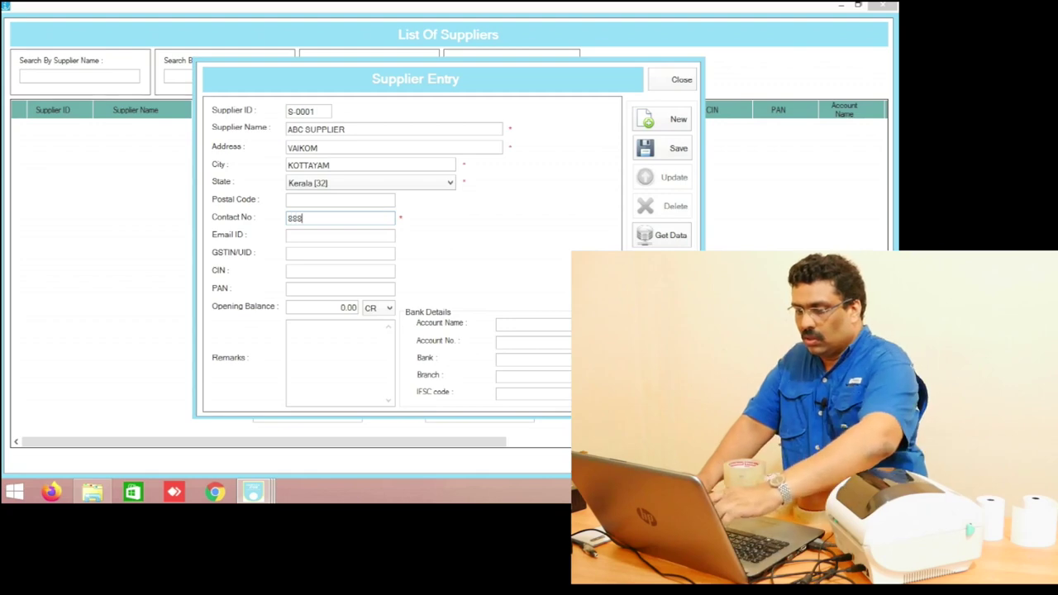
text(8)
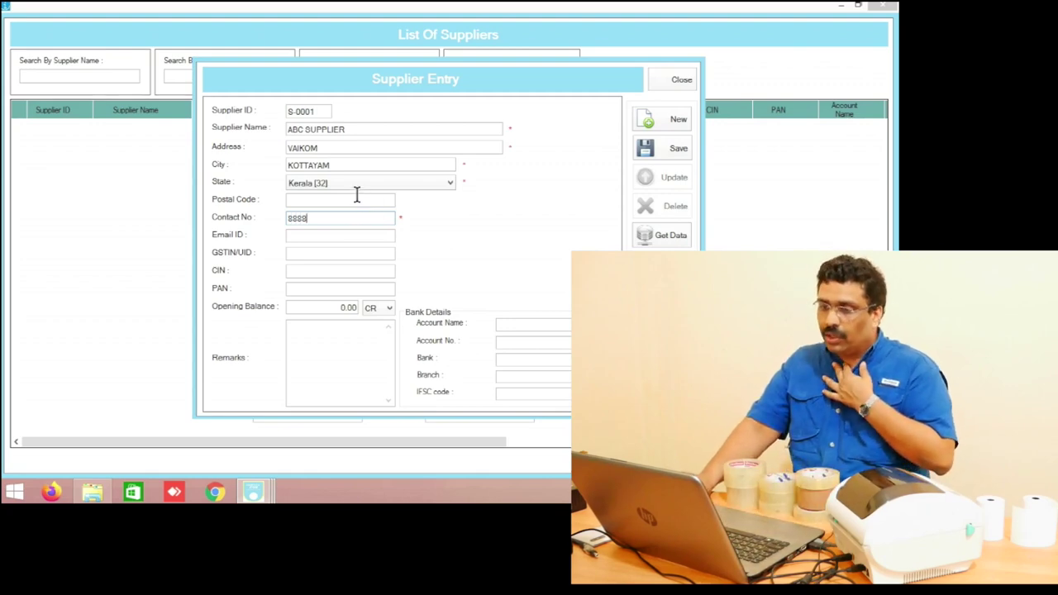
click(650, 149)
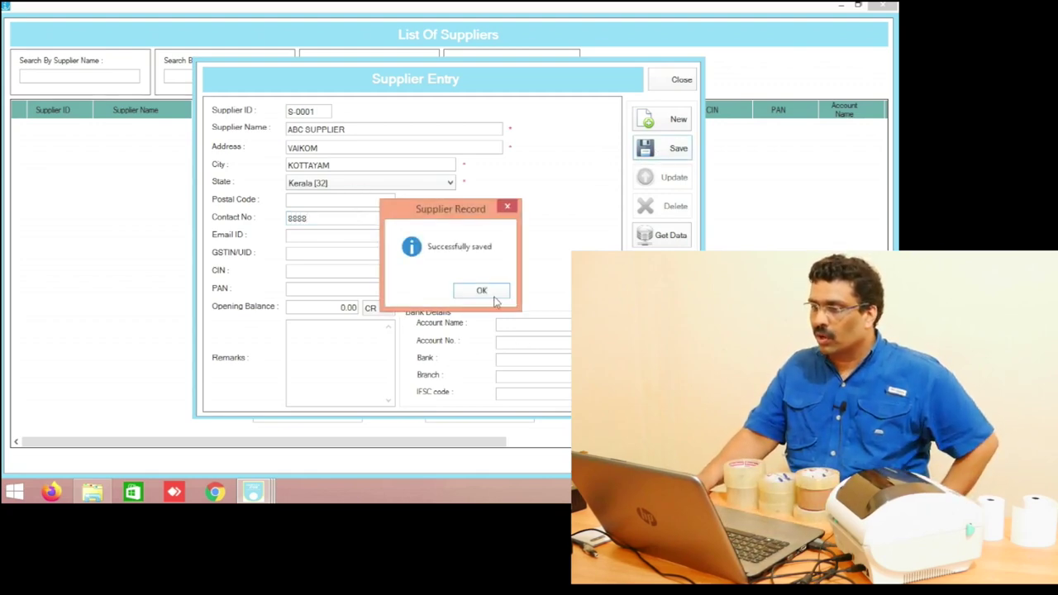
click(481, 291)
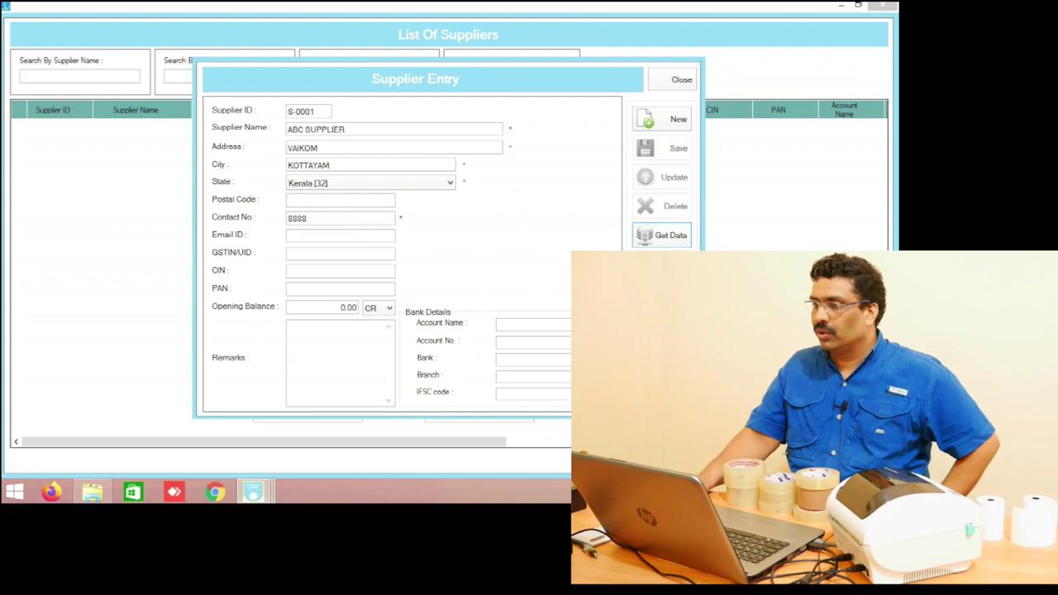
Close the supplier entry and supplier list, and choose ABC SUPPLIER as the supplier for the purchase
click(680, 83)
click(883, 7)
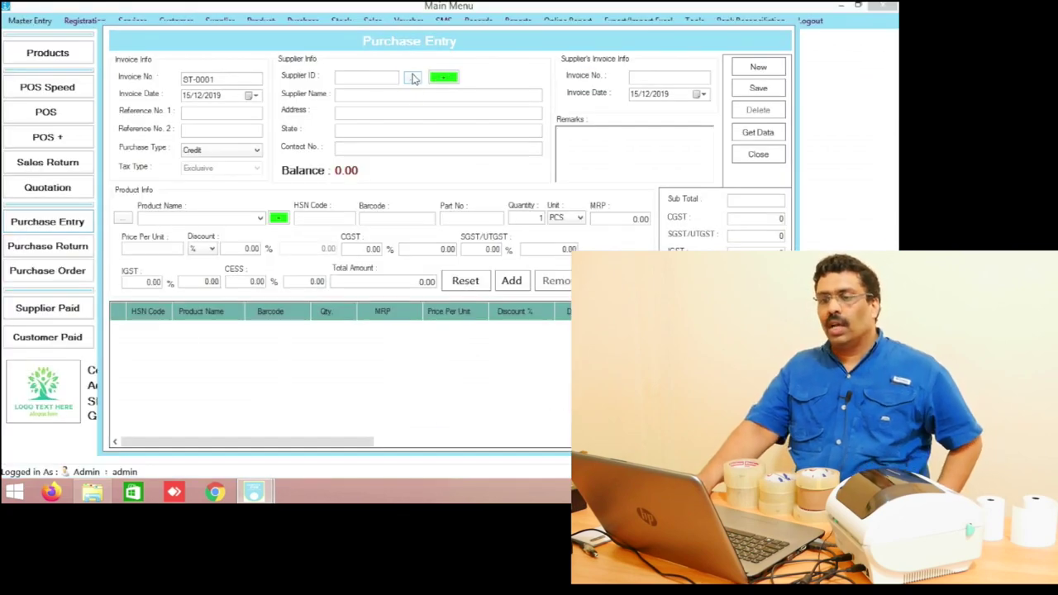
click(412, 76)
double_click(329, 128)
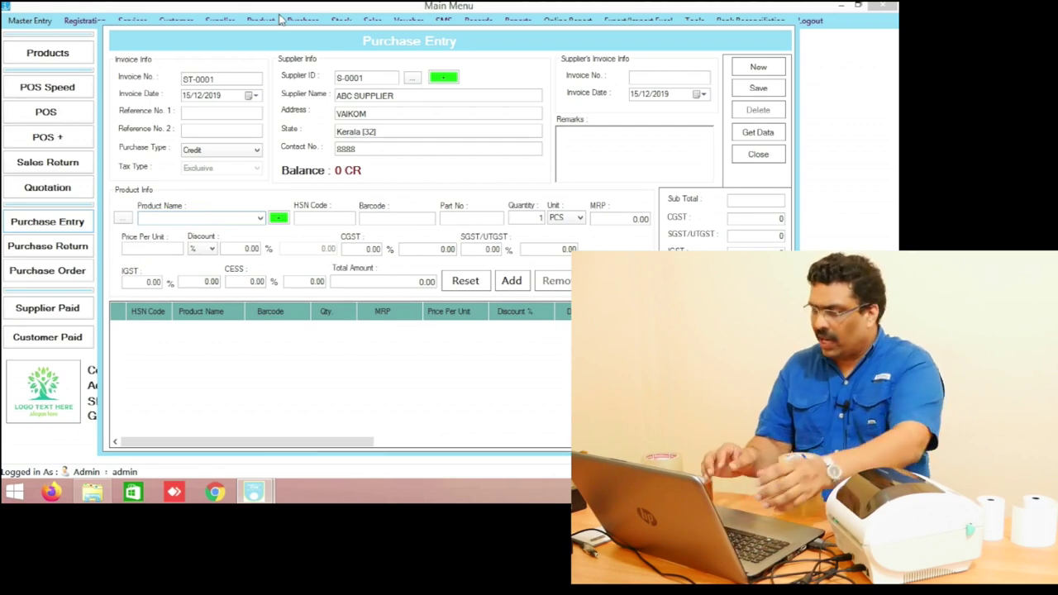
Fill in a purchase item for CELLOW TAPE 1 INCH with quantity 5, MRP 30 and price per unit 25
mouse_move(898, 2)
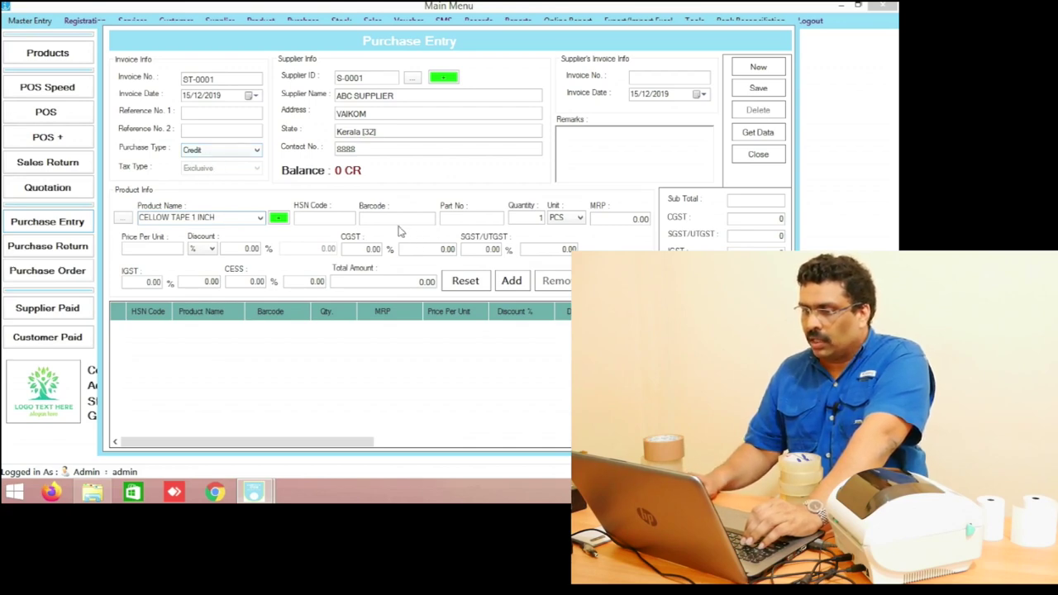
click(454, 220)
key(Tab)
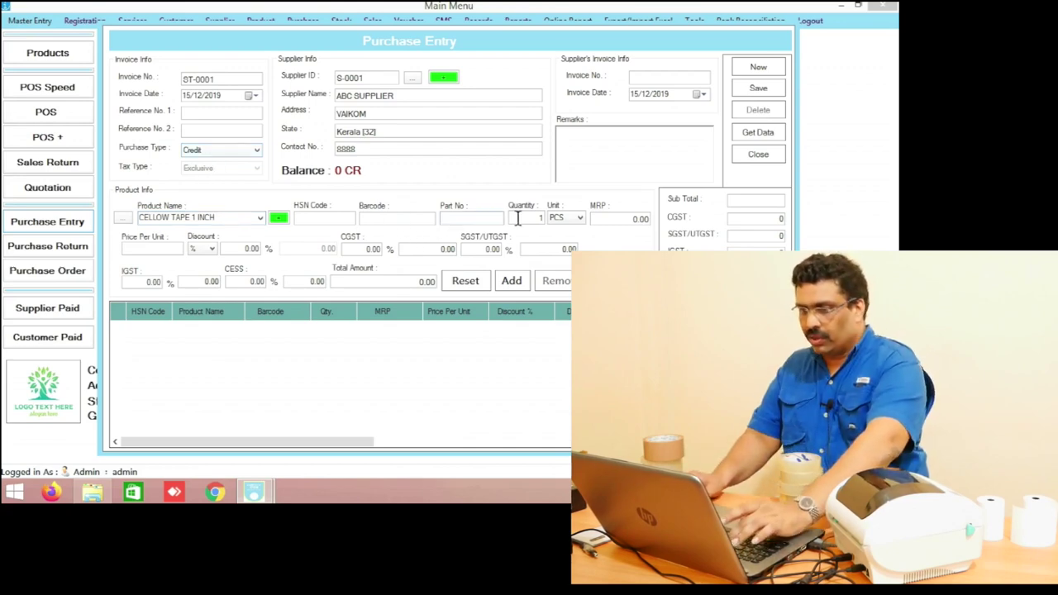
text(5)
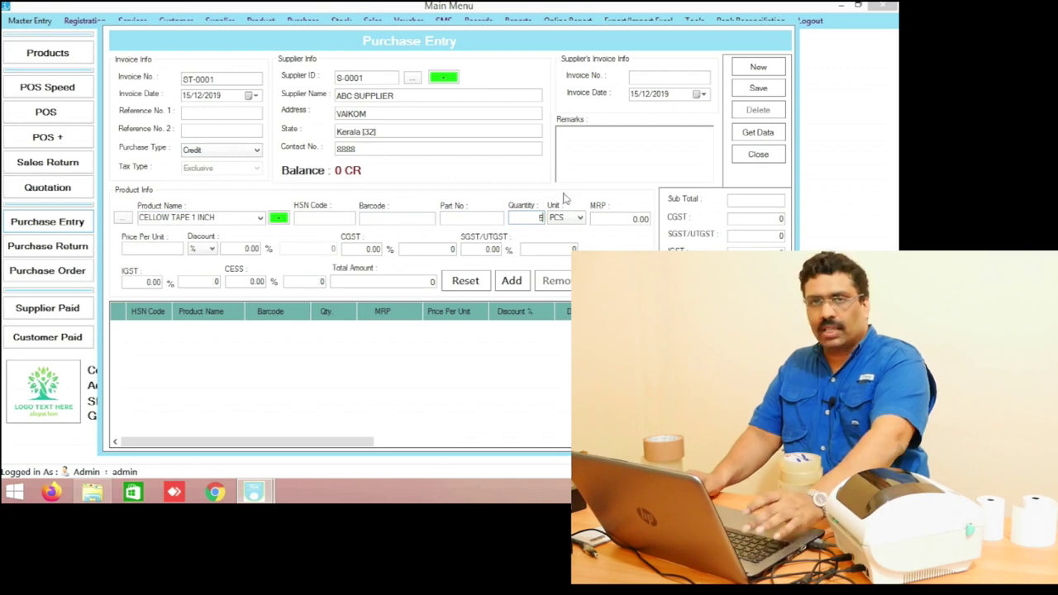
key(Tab)
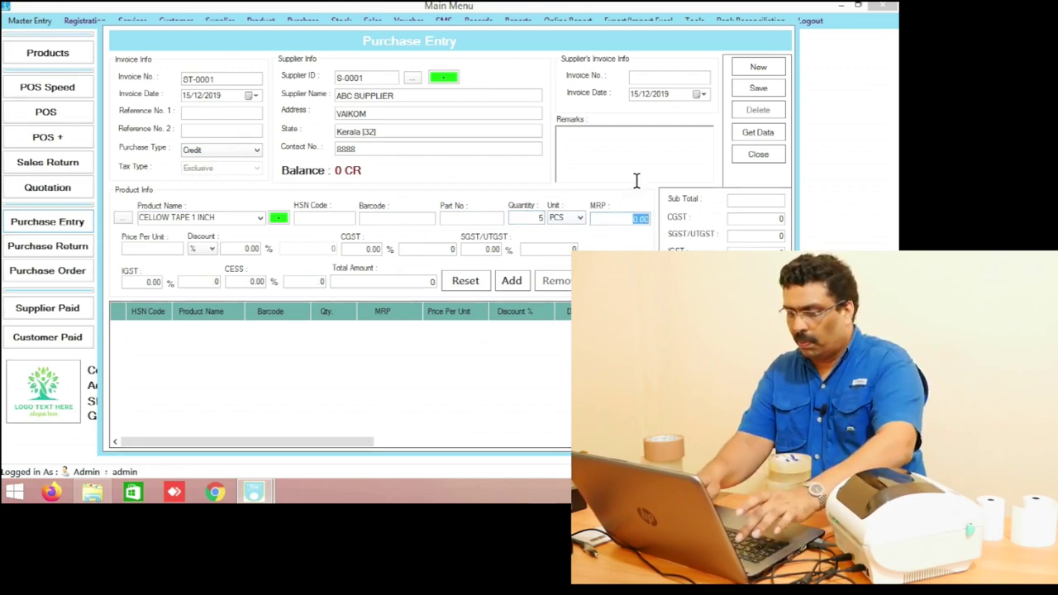
text(2)
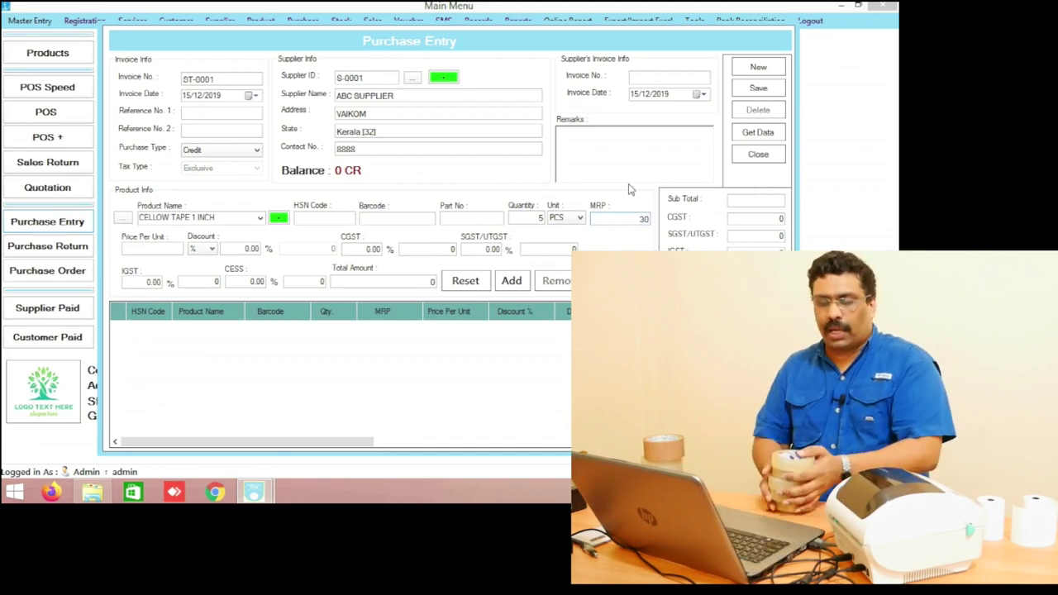
click(161, 249)
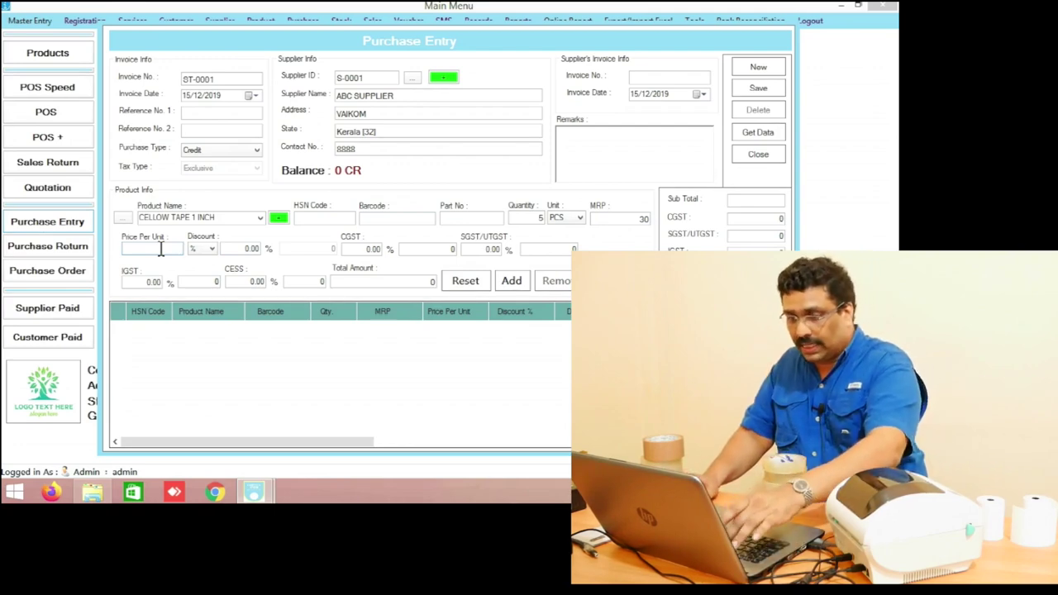
text(25)
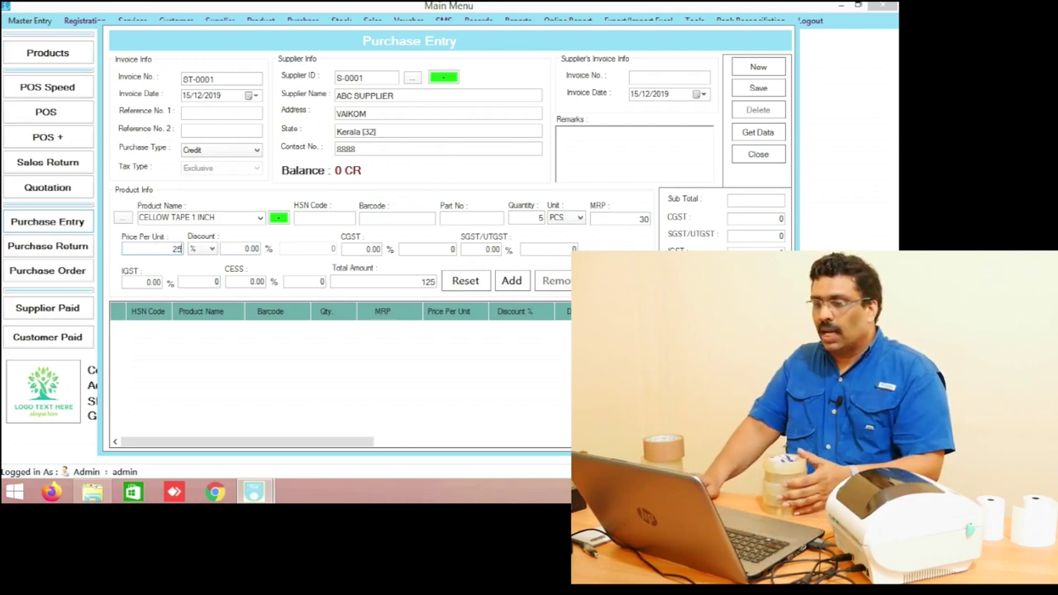
Set the 1 inch tape's barcode to 10001 and add the item to the purchase list
click(397, 218)
text(10001)
click(522, 282)
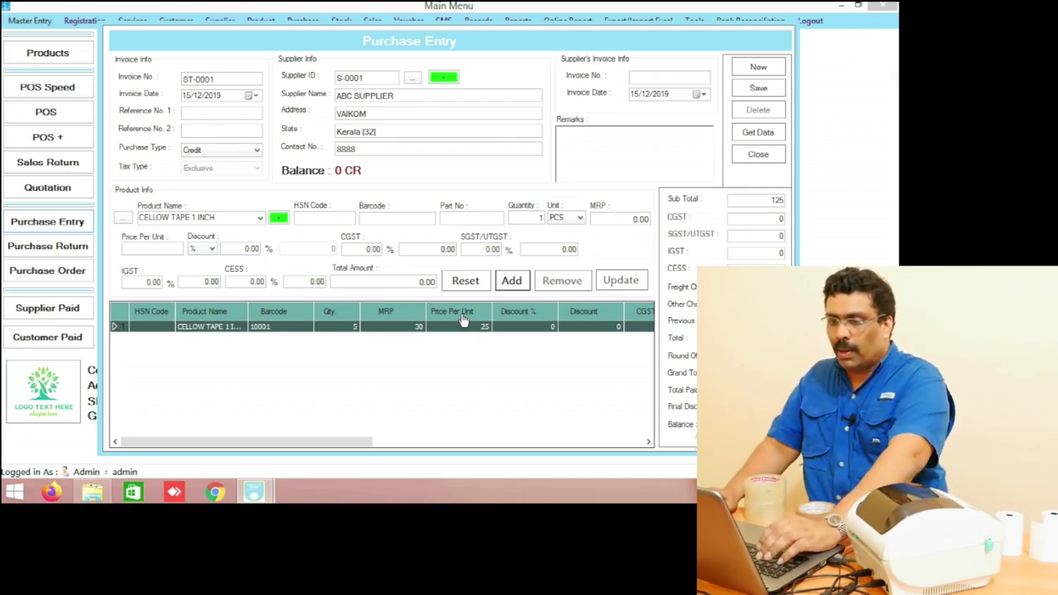
Enter BROWN TAPE 2 INCH as the product name of a second purchase item
click(147, 219)
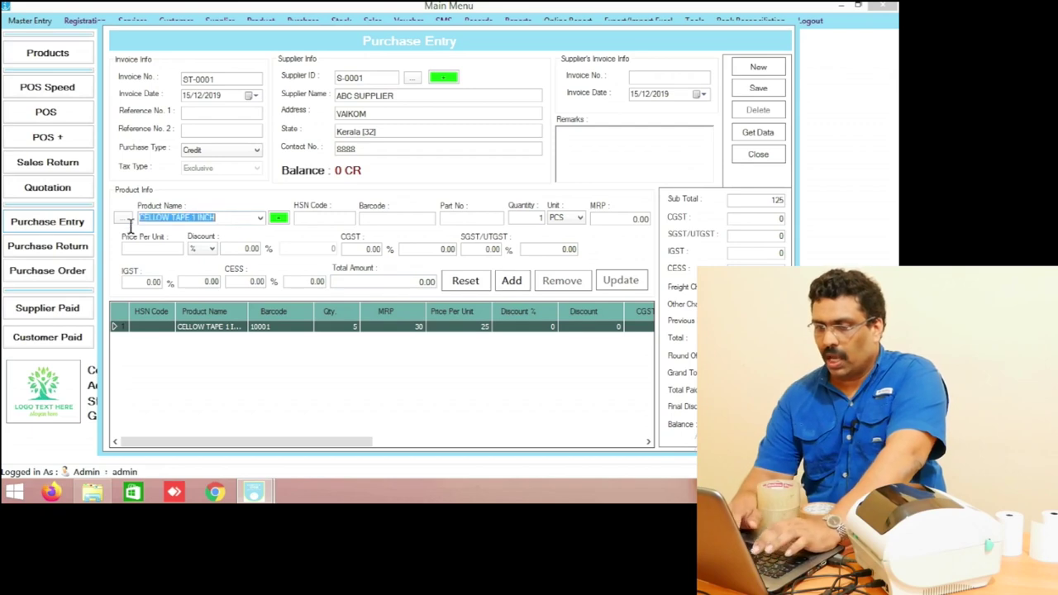
text(BROWN)
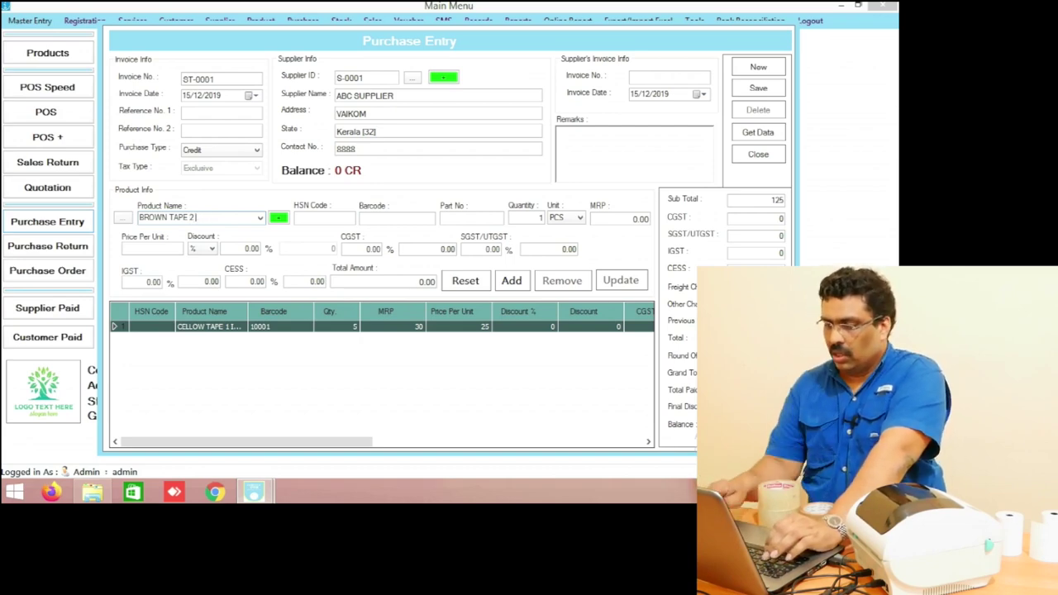
key(Return)
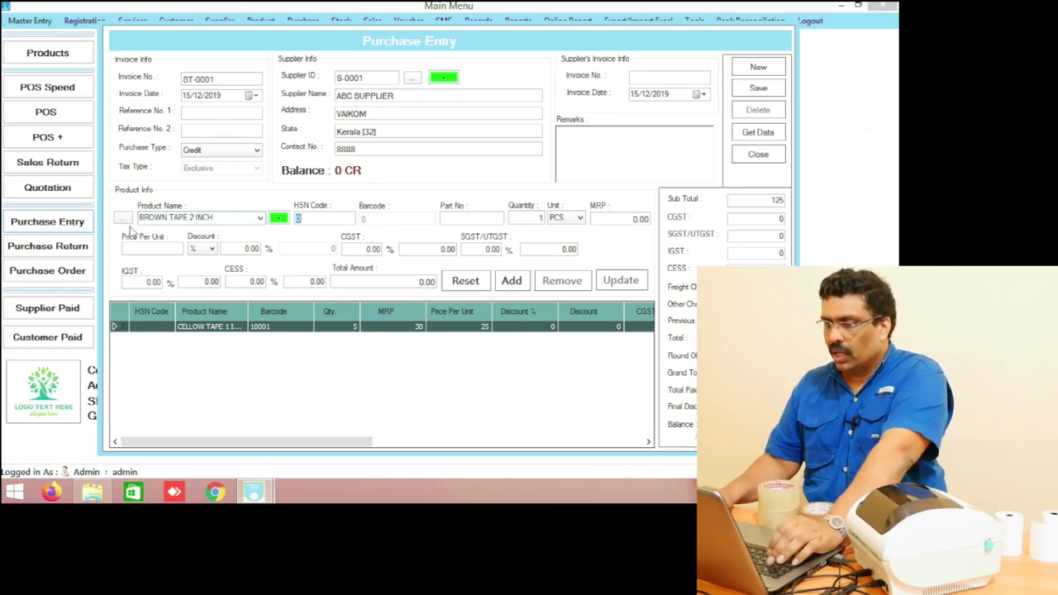
Set the brown tape's MRP to 40 and price per unit to 30, and add it to the purchase list with quantity 1
click(597, 219)
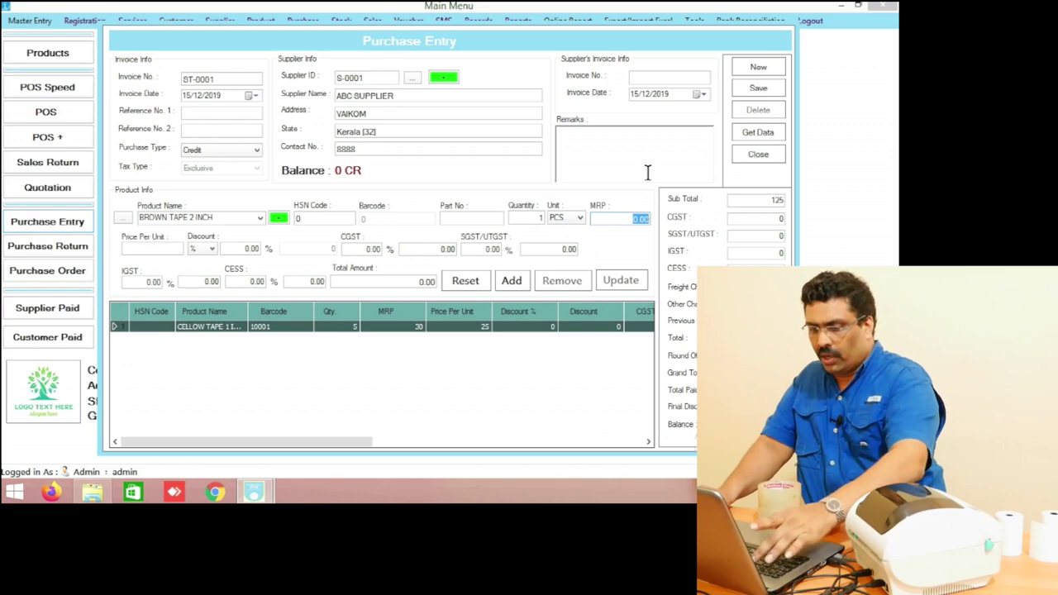
text(40)
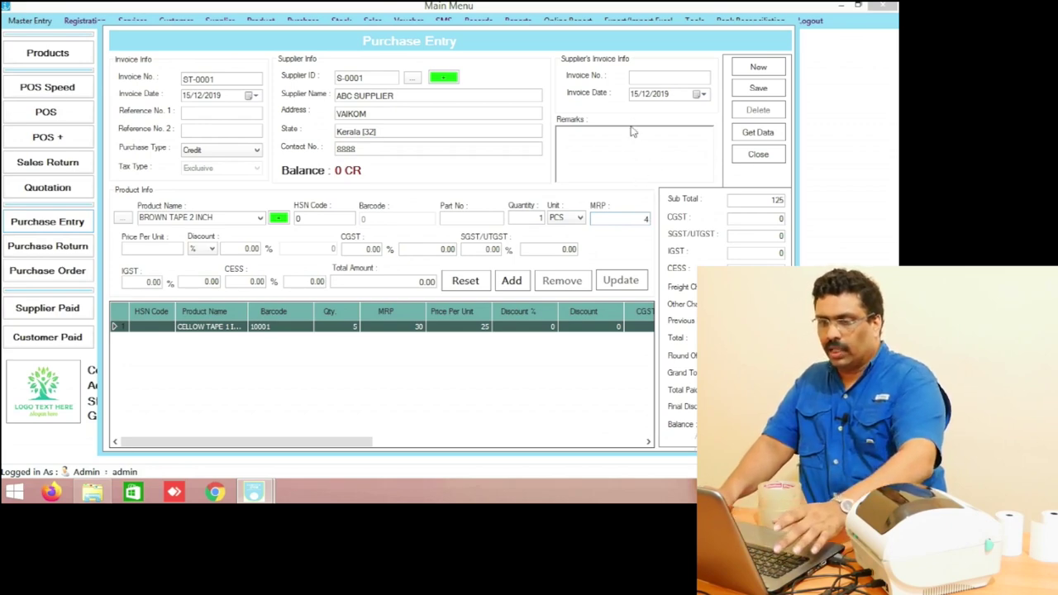
click(157, 249)
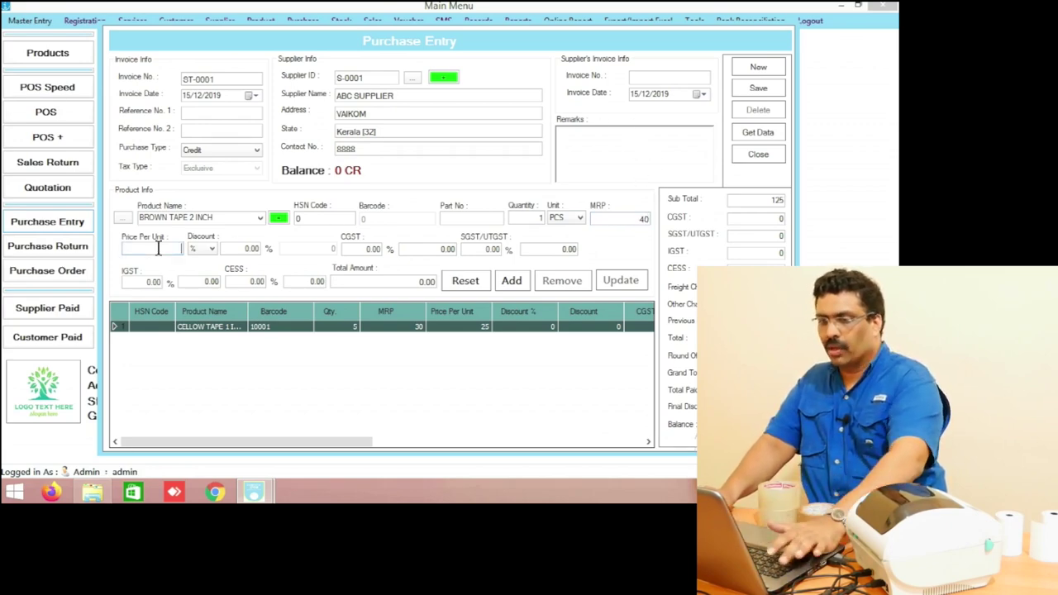
text(30)
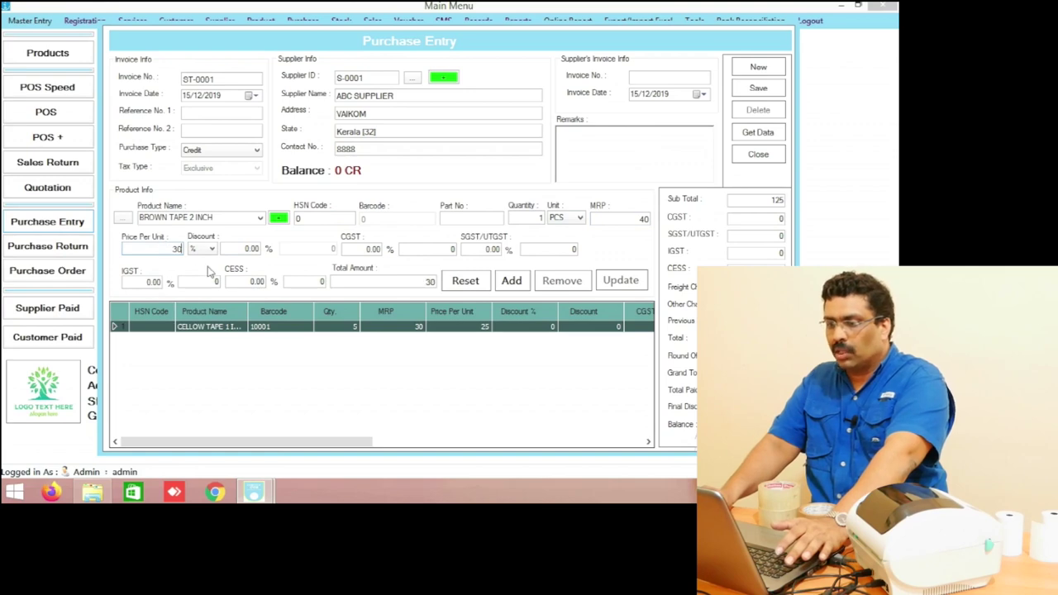
click(537, 219)
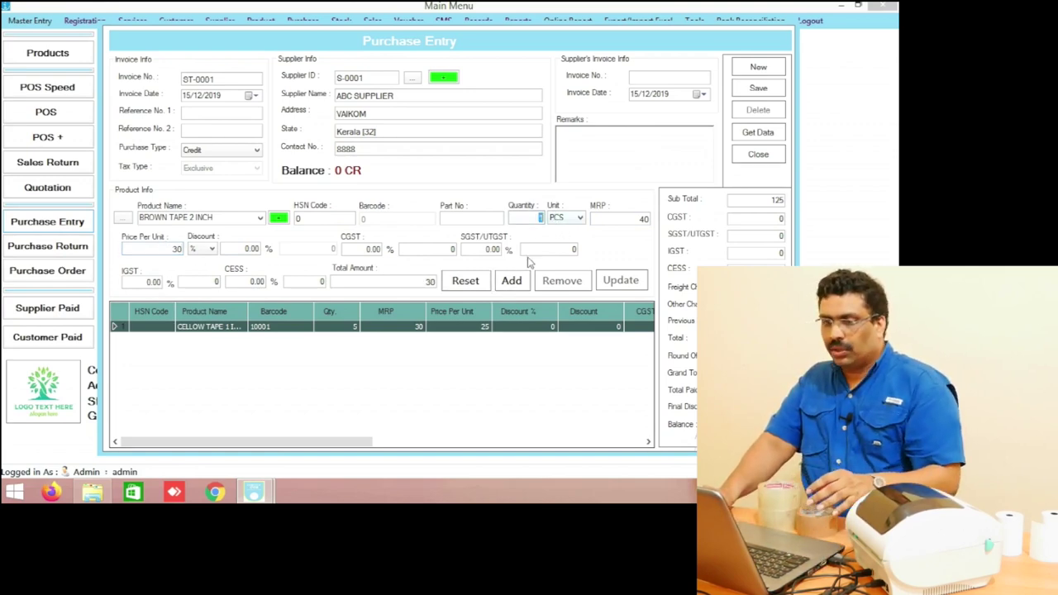
click(516, 282)
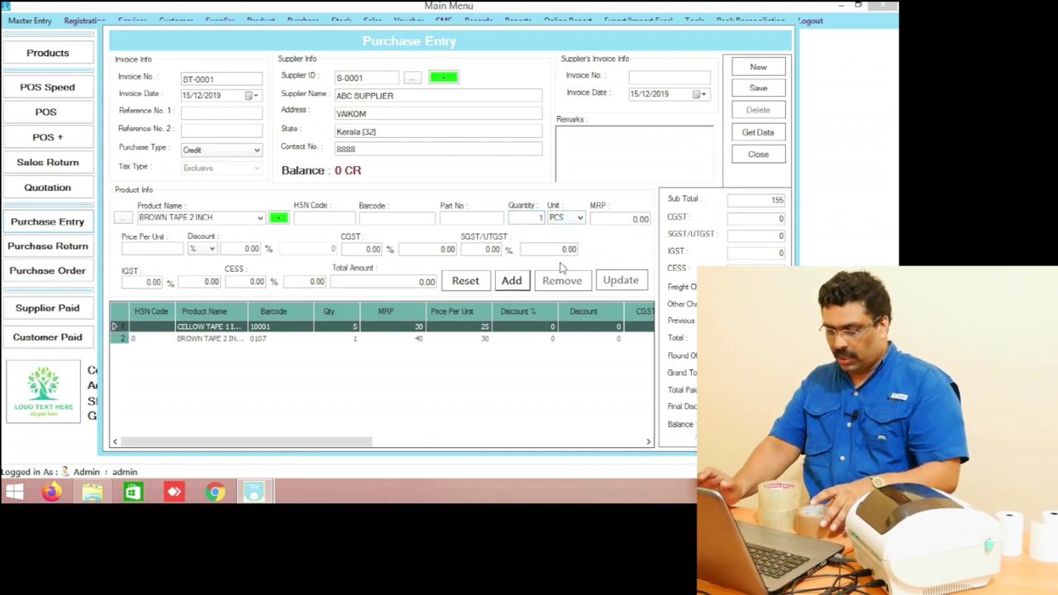
Enter 2 INCH CELLOW TAPE as the product name of a third purchase item
click(226, 219)
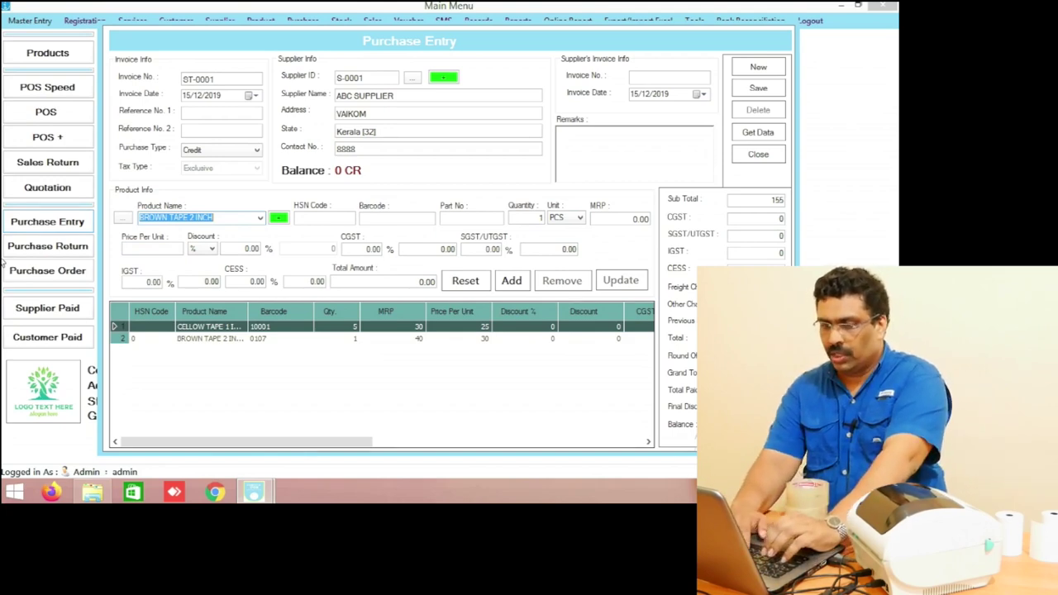
text(2 INCH CELLOW)
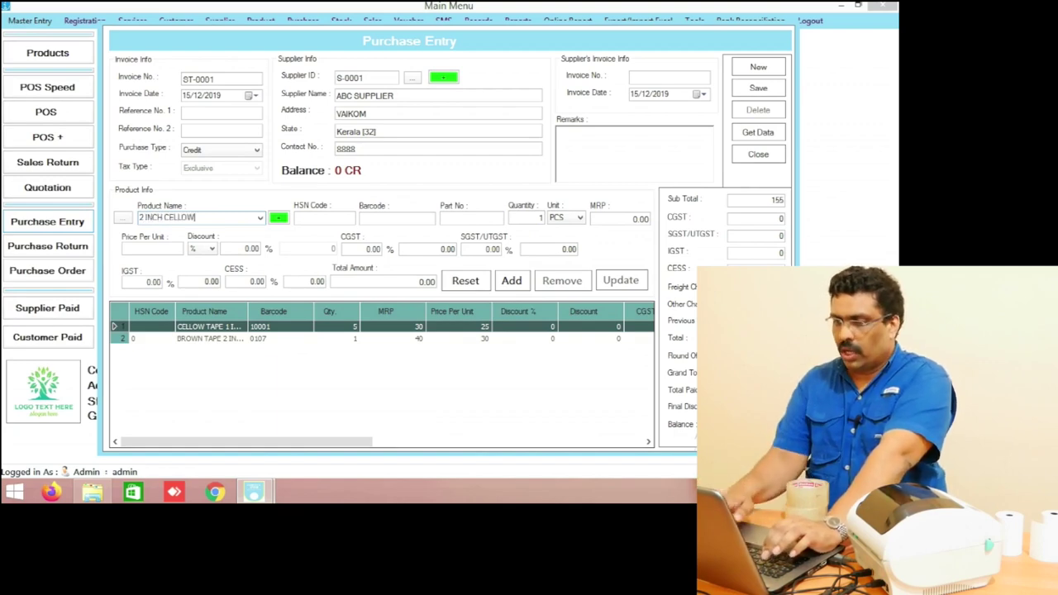
key(Return)
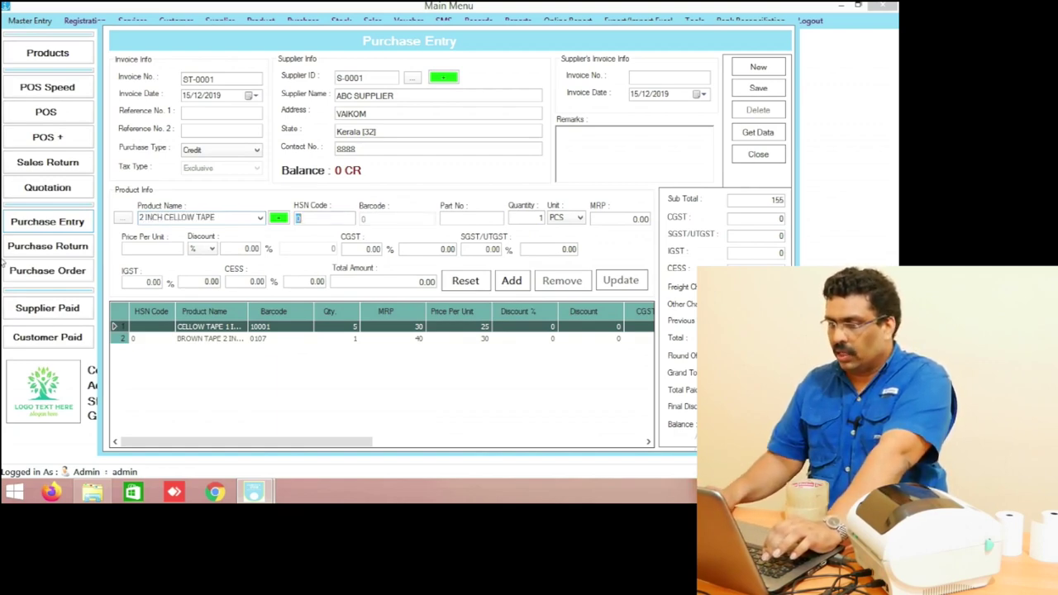
Set the 2 inch cellow tape's quantity to 2, MRP to 50 and price per unit to 40
click(534, 217)
text(2)
key(Return)
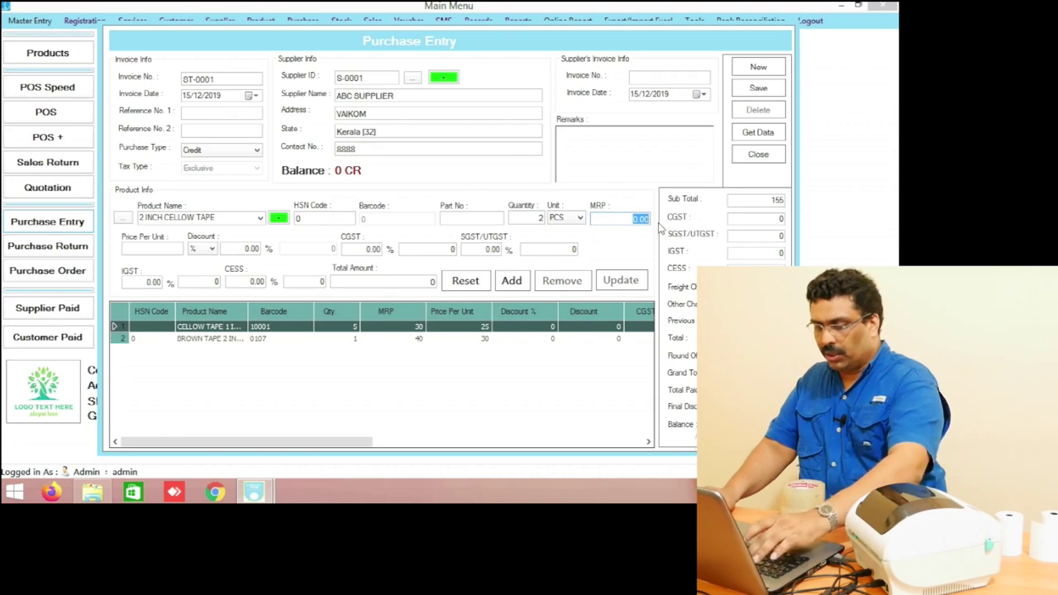
text(50)
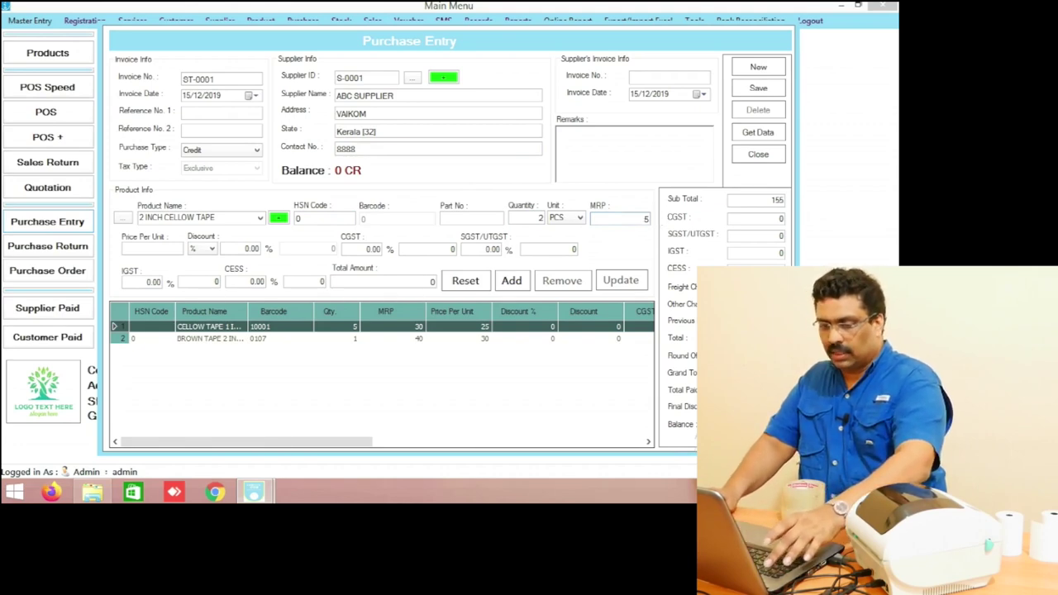
click(155, 250)
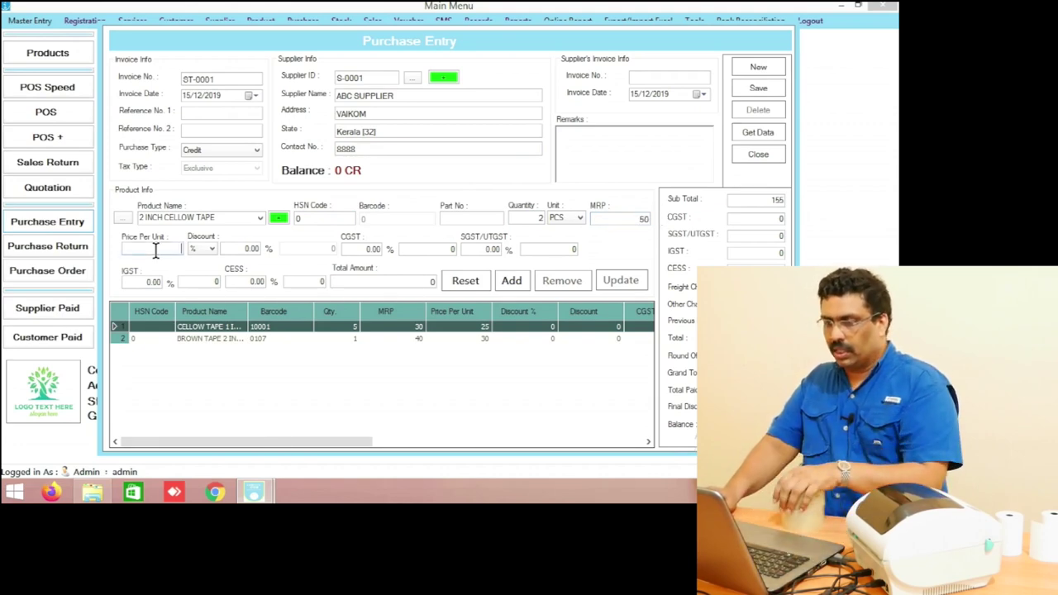
text(40)
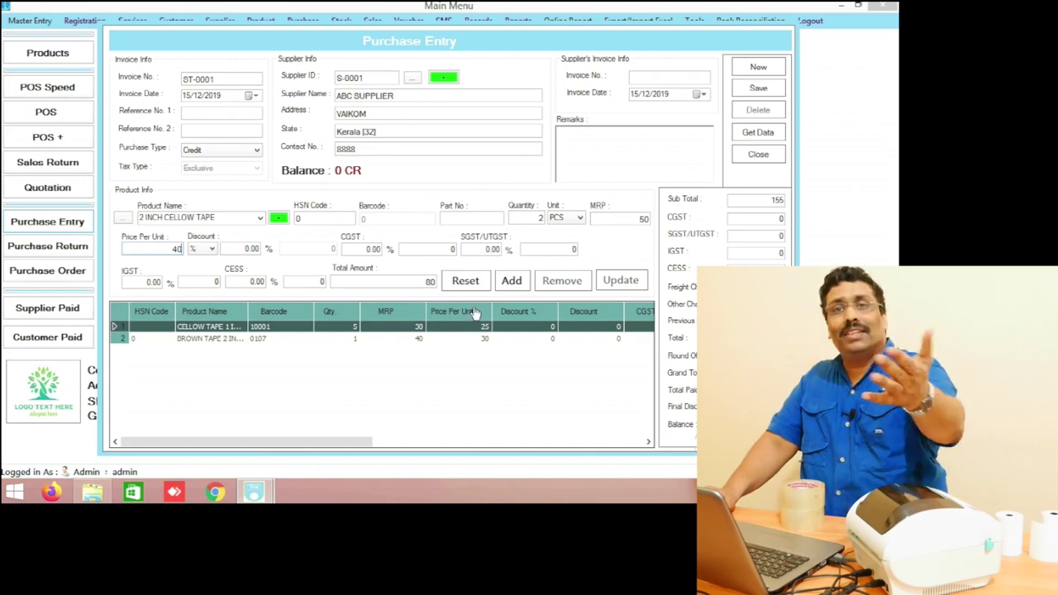
Add the 2 inch cellow tape to the purchase list, and save and close the purchase entry
click(523, 286)
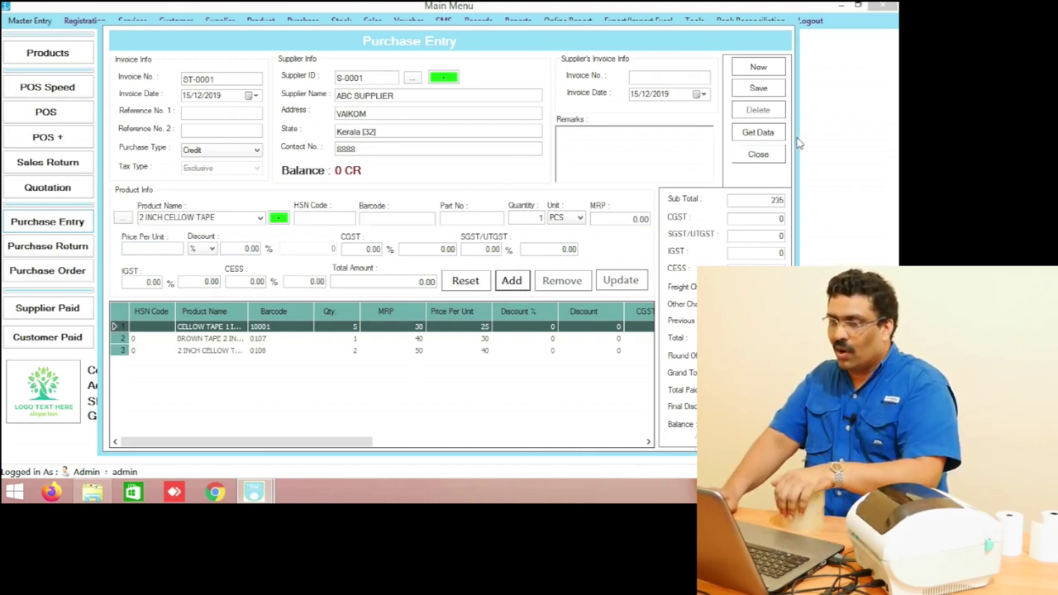
click(760, 89)
key(Return)
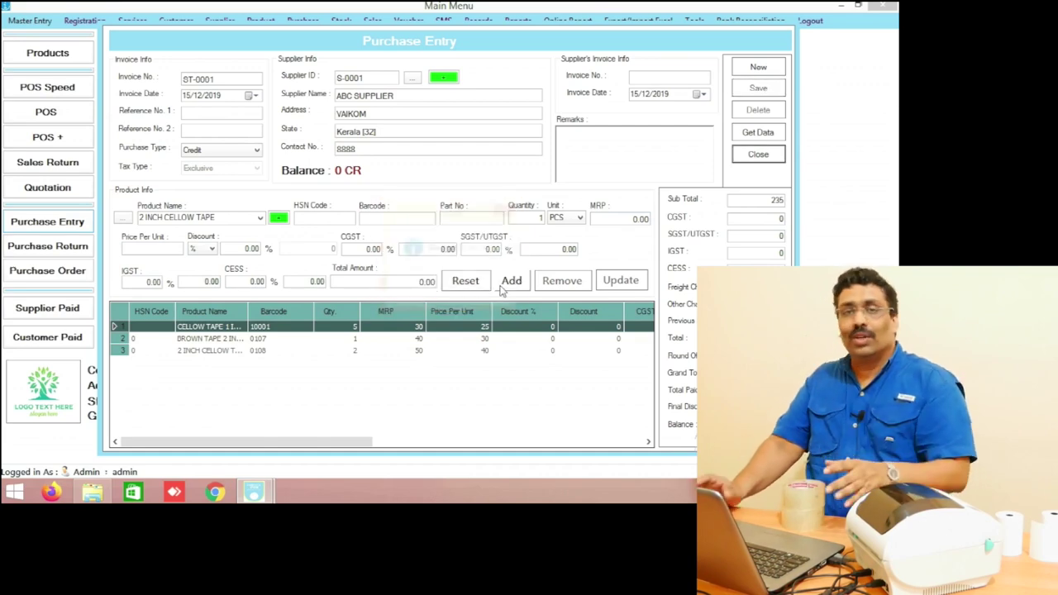
click(756, 159)
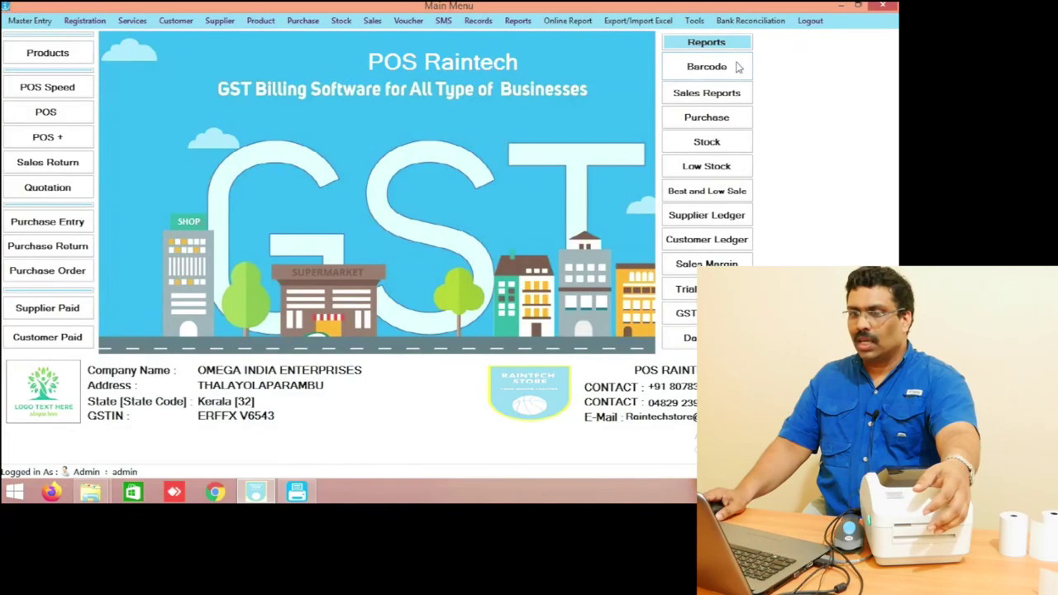
Select only the three tapes for barcode label printing: 2 copies of the 2 inch cellow, 1 brown and 5 of the 1 inch cellow tape
click(738, 66)
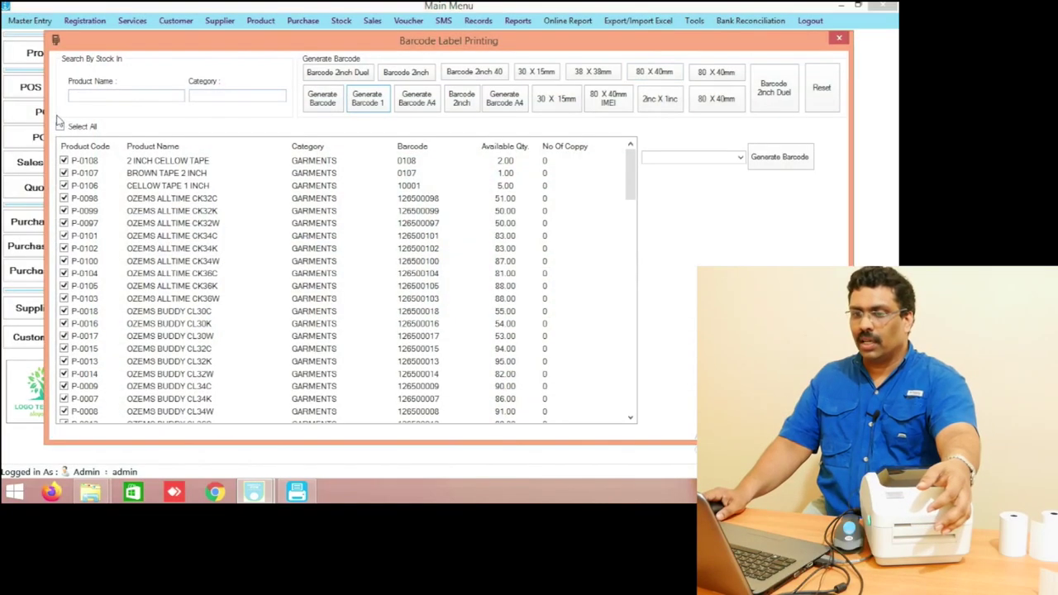
click(60, 126)
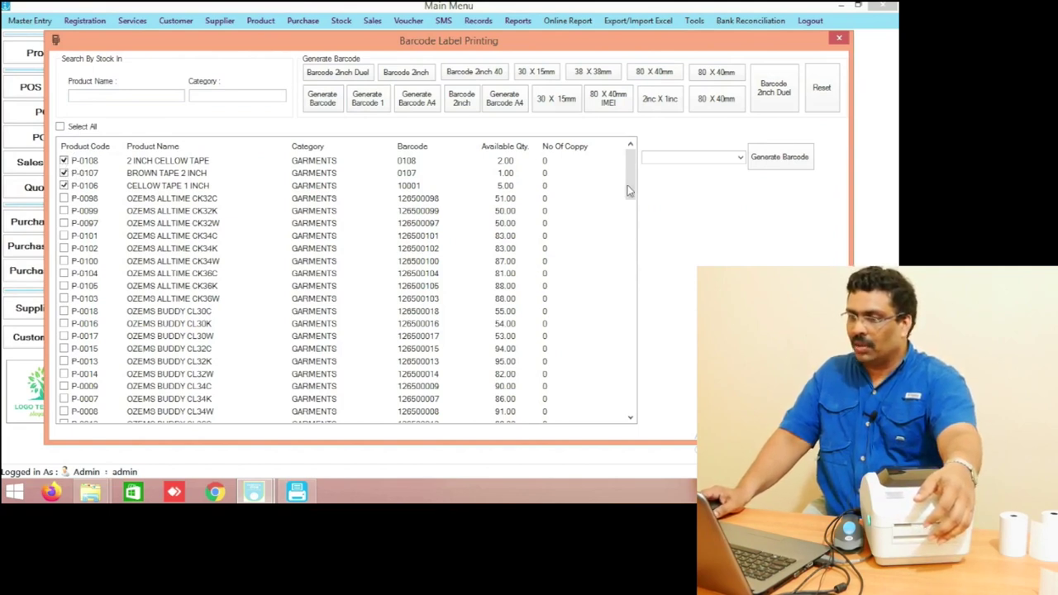
click(550, 160)
click(551, 161)
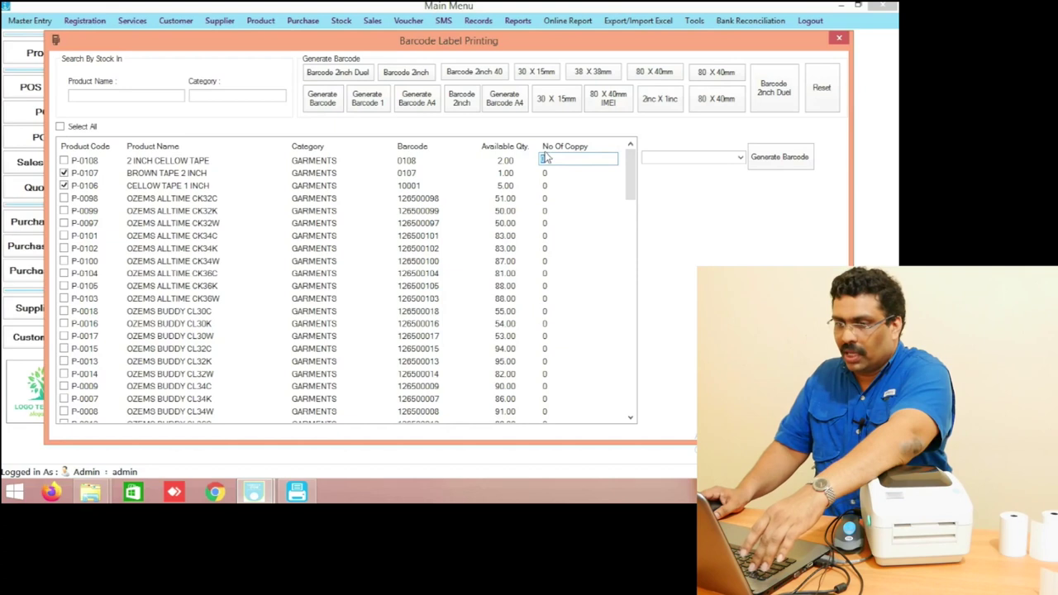
click(553, 173)
click(551, 172)
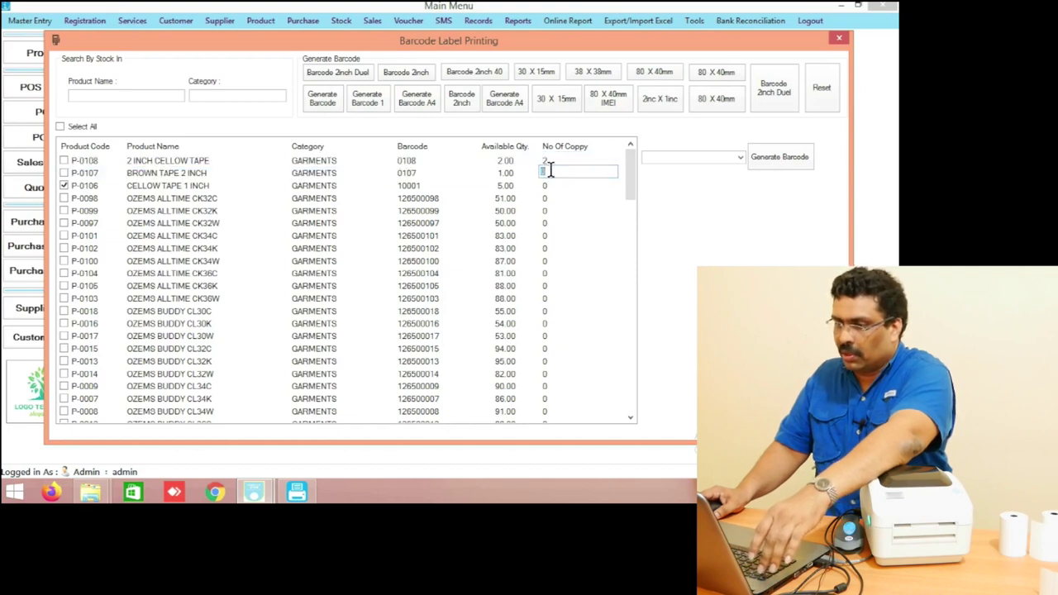
text(1)
click(556, 183)
click(556, 182)
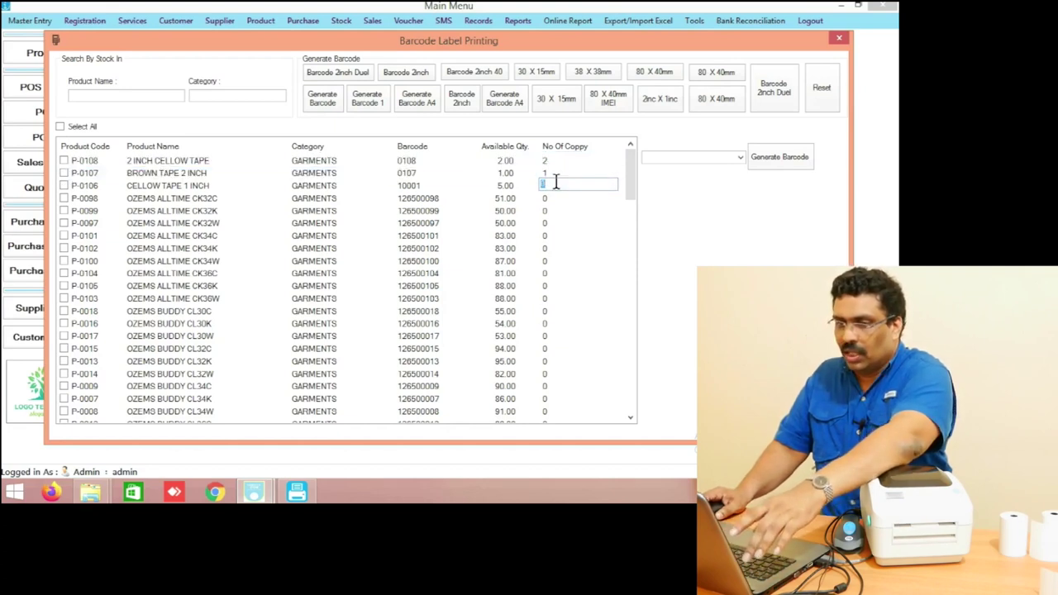
click(63, 186)
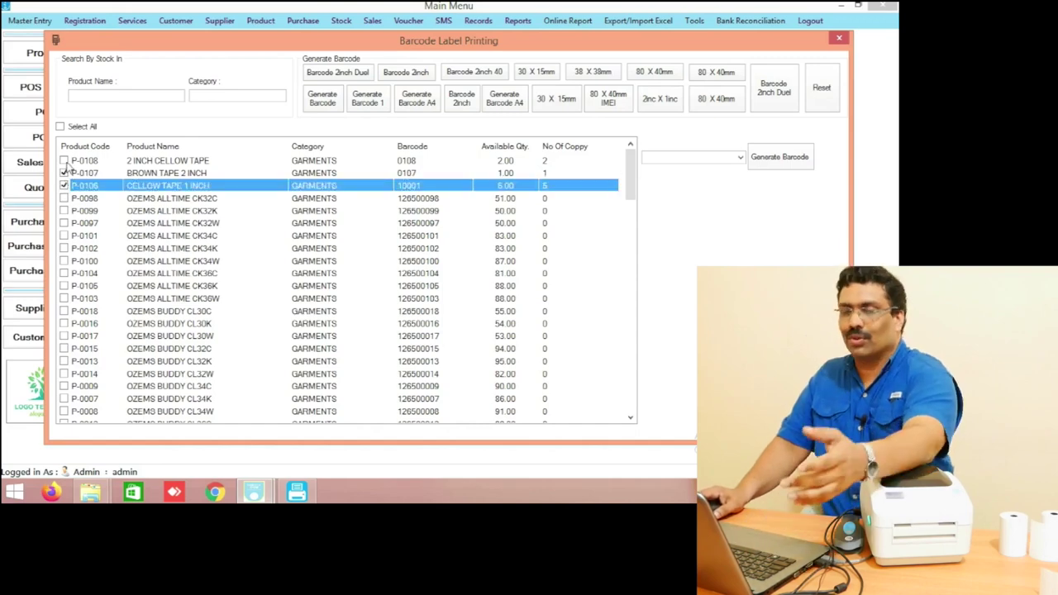
Generate the labels of the selected tapes with the Generate Barcode 1 layout and enlarge the preview to 300%
click(363, 97)
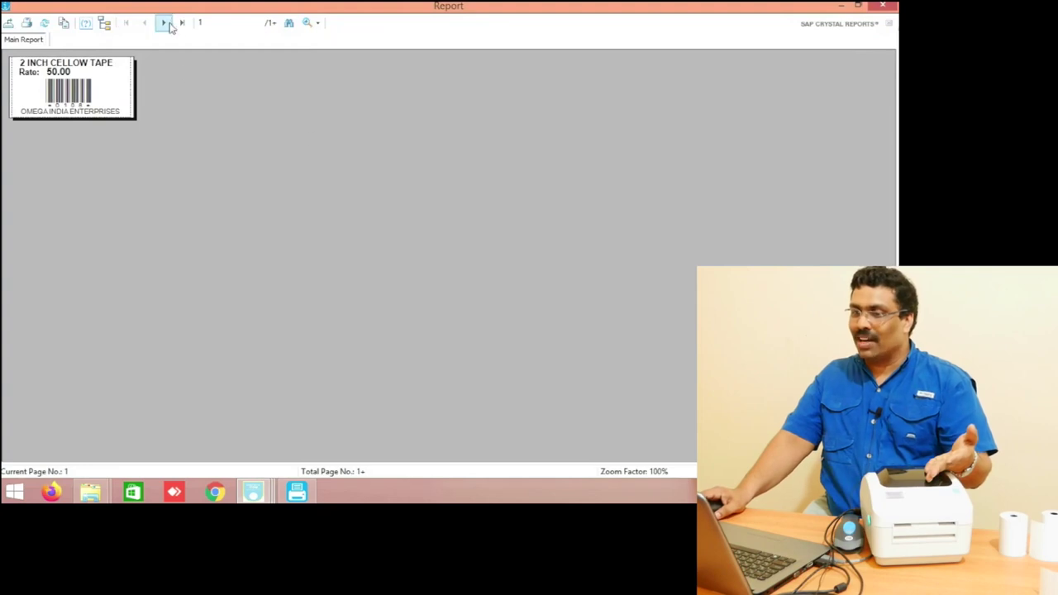
click(317, 23)
click(338, 83)
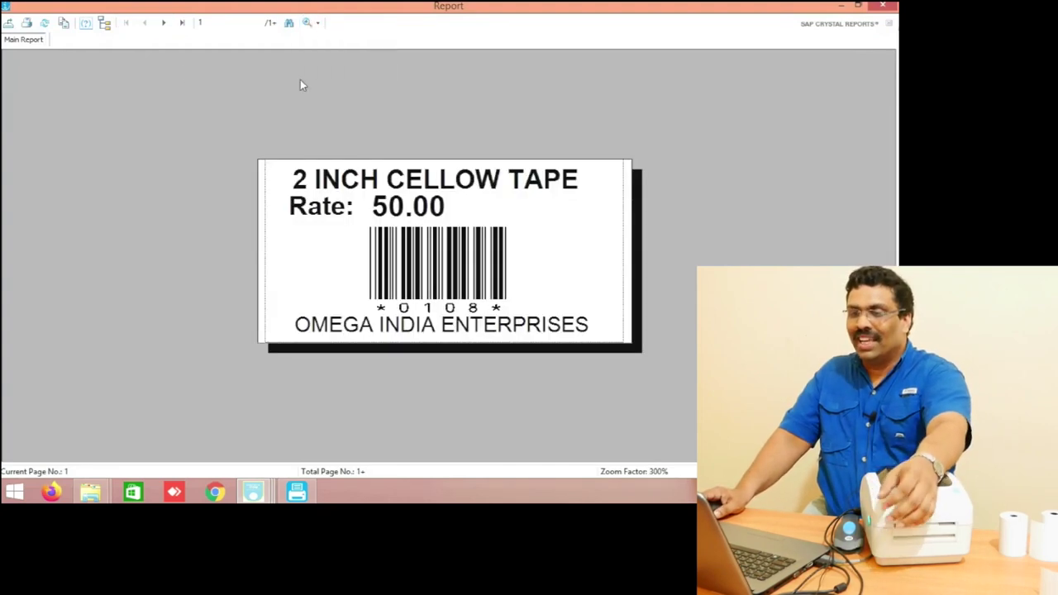
Page through the label preview to the last label, checking the name, rate and barcode of each tape
click(162, 23)
click(162, 23)
click(162, 24)
click(163, 24)
click(163, 23)
click(163, 23)
click(163, 23)
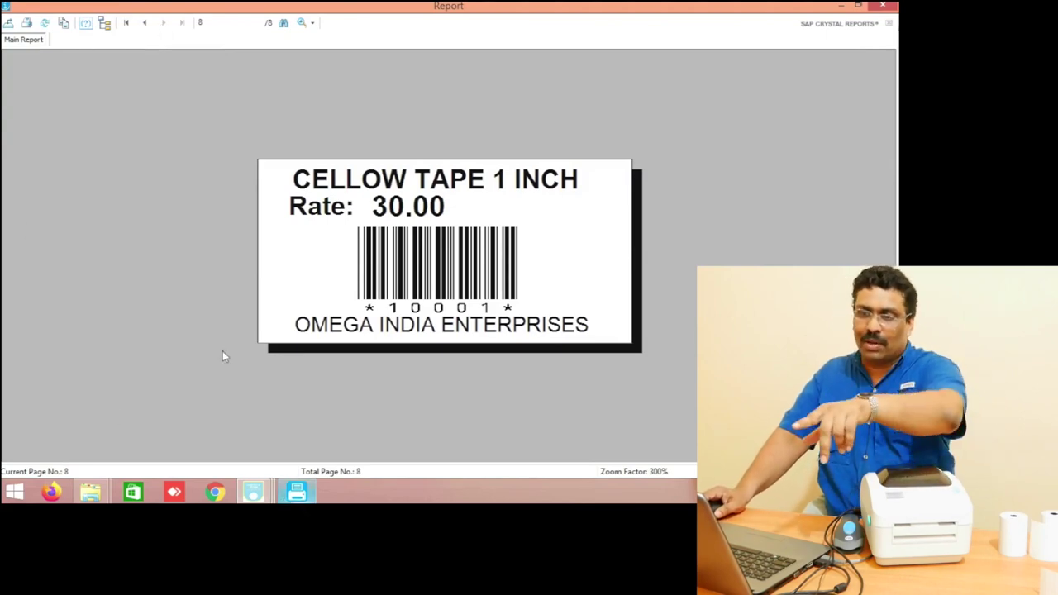
Start printing the barcode labels and choose the Xprinter XP-470B as the printer
click(27, 24)
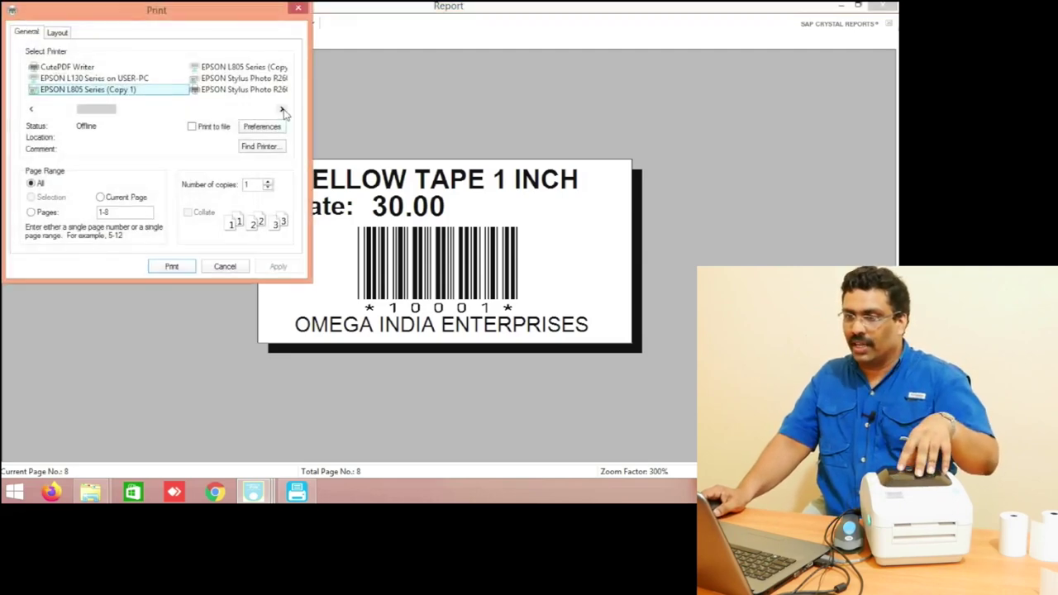
click(282, 111)
click(282, 111)
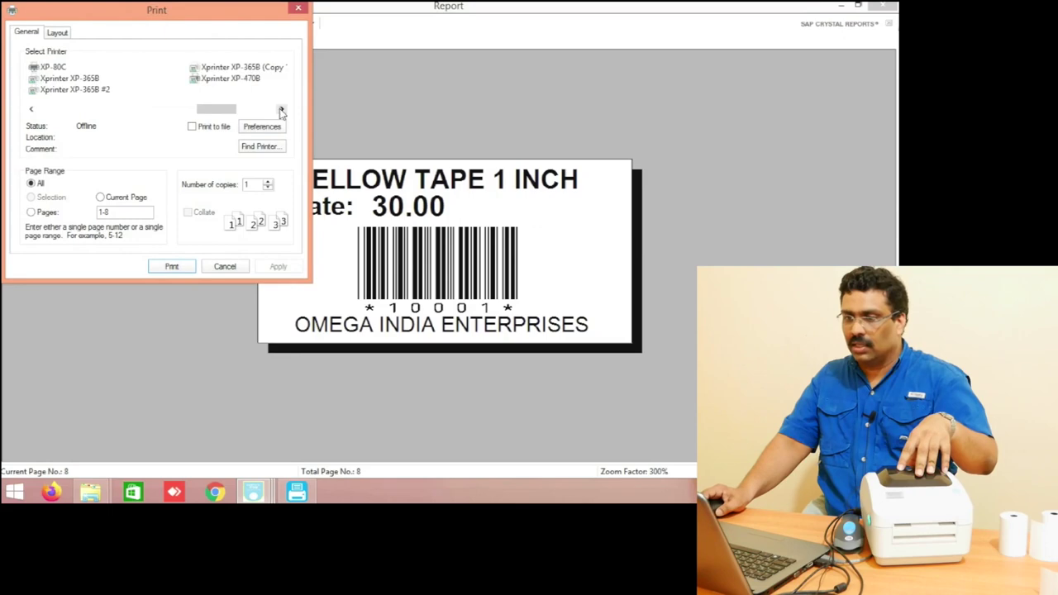
click(243, 80)
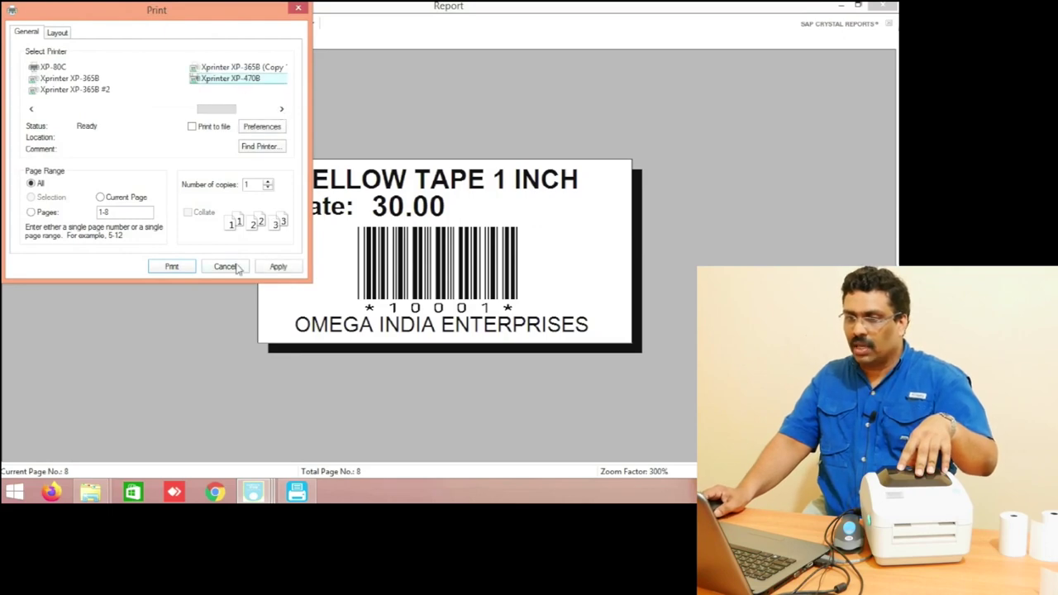
Set the printer's label stock to barcode (50.0 mm x 25.0 mm) and print all label pages
click(263, 127)
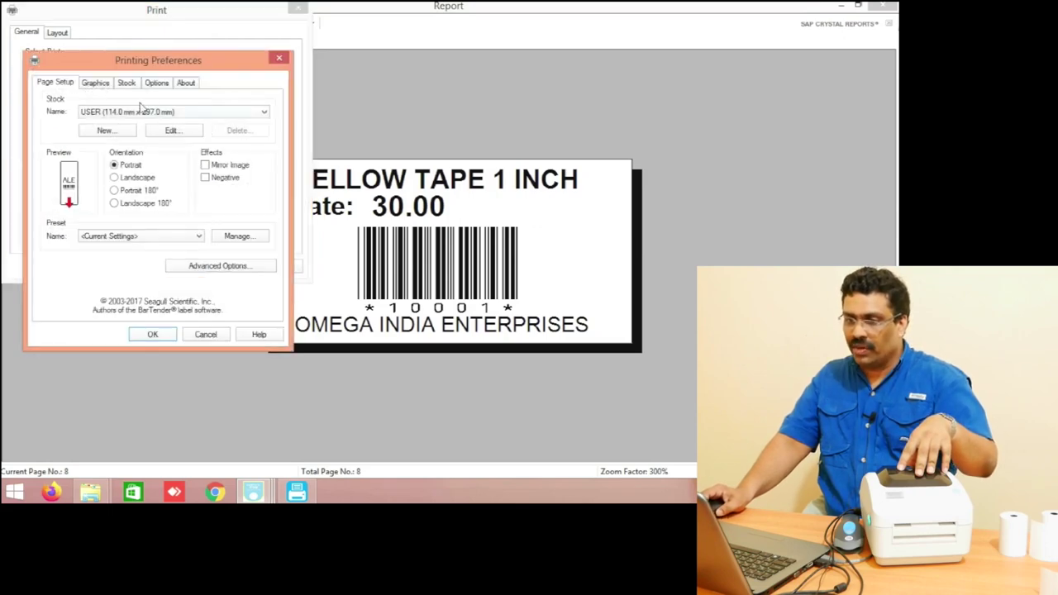
click(199, 116)
click(158, 240)
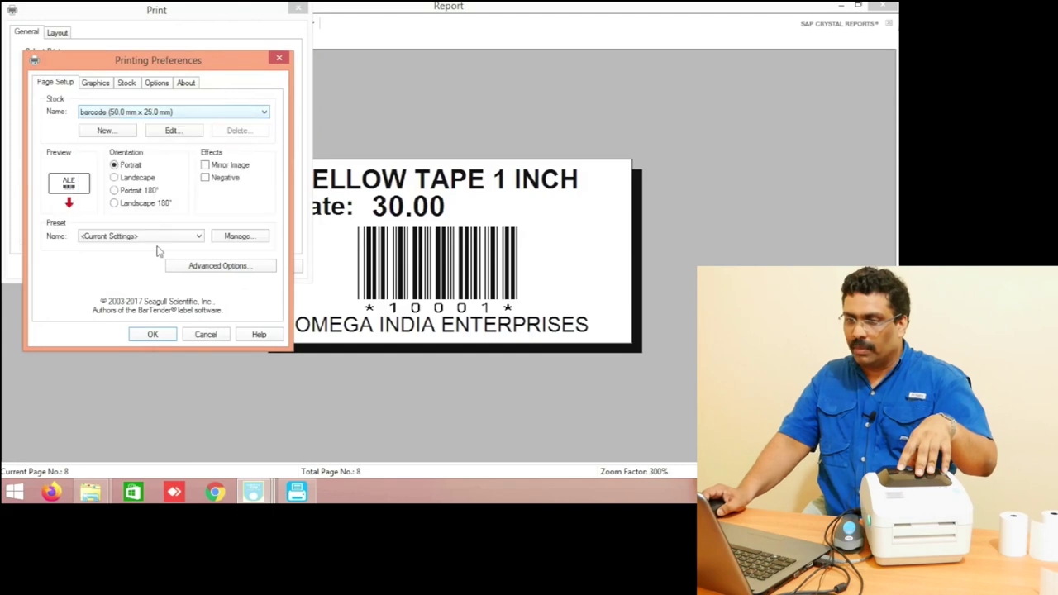
click(154, 335)
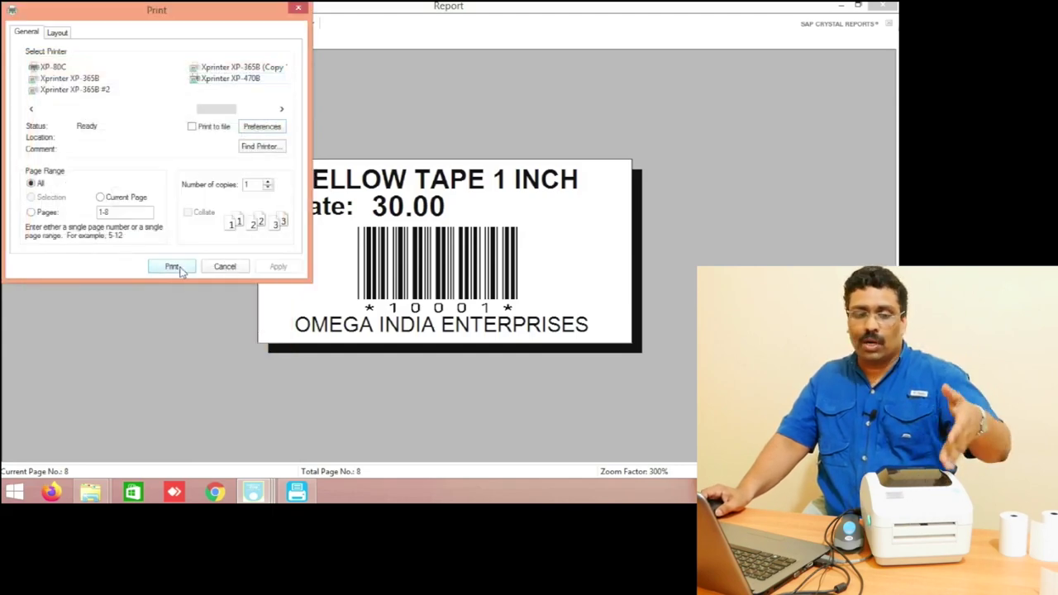
click(171, 266)
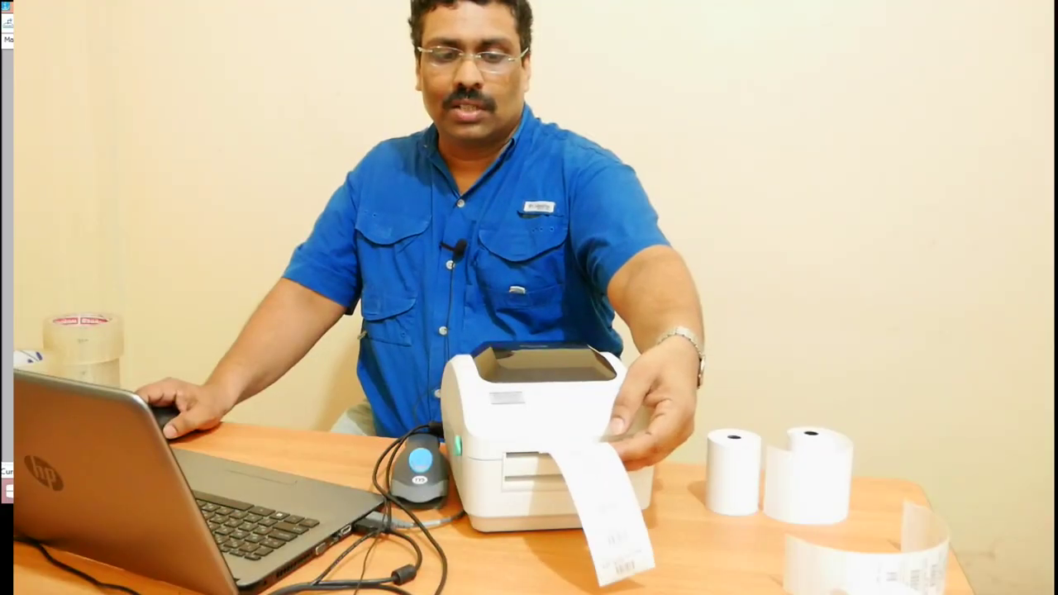